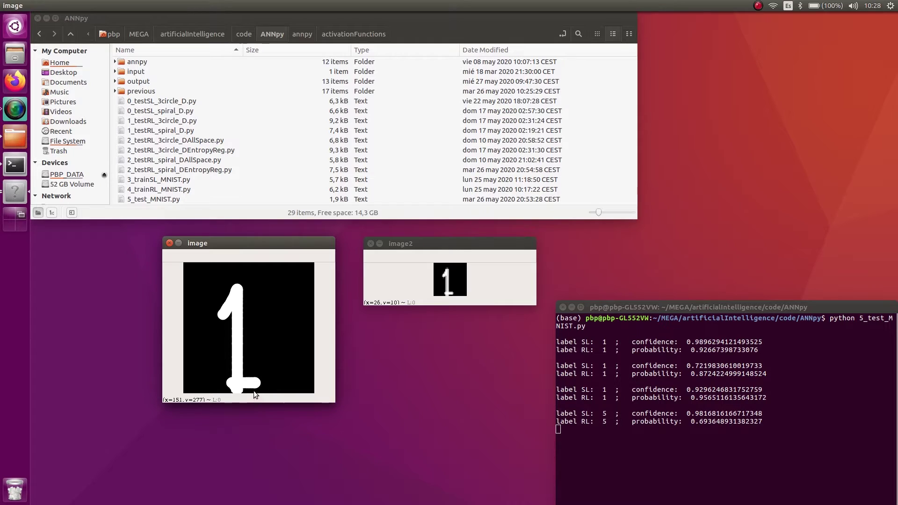
# Clear the canvas, draw a 1 with a flag and base bar in its right half for classification, and clear it again.
pyautogui.rightClick(252, 384)
pyautogui.click(257, 322)
pyautogui.moveTo(256, 322)
pyautogui.mouseDown()
pyautogui.moveTo(271, 281)
pyautogui.moveTo(265, 390)
pyautogui.moveTo(281, 385)
pyautogui.mouseUp()
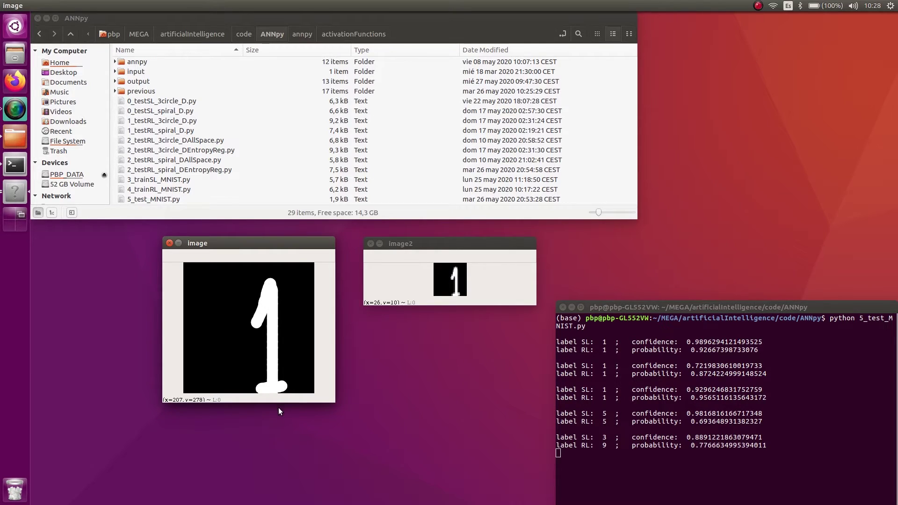
pyautogui.click(278, 408)
pyautogui.rightClick(268, 372)
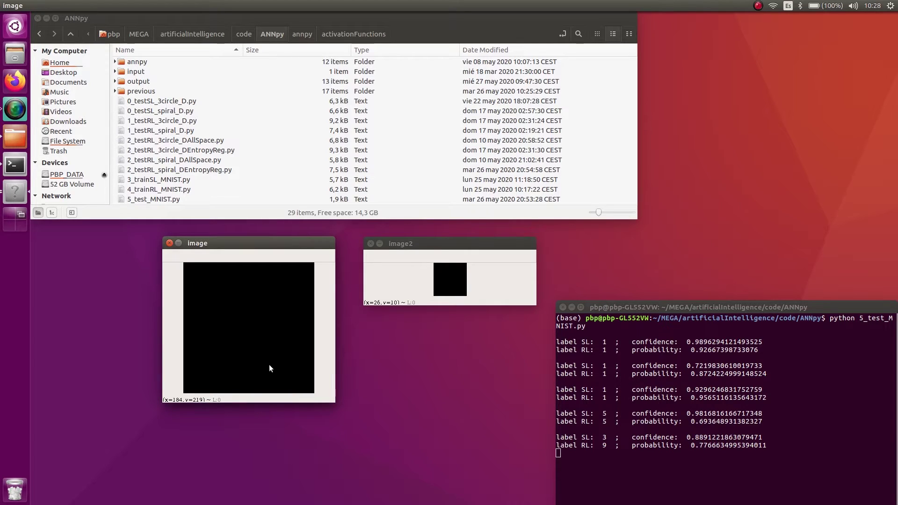
# Test the classifiers with four more 1s of varying tilt around the canvas centre, clearing the canvas after each.
pyautogui.moveTo(246, 334)
pyautogui.mouseDown()
pyautogui.moveTo(253, 329)
pyautogui.moveTo(249, 366)
pyautogui.moveTo(265, 366)
pyautogui.mouseUp()
pyautogui.rightClick(255, 376)
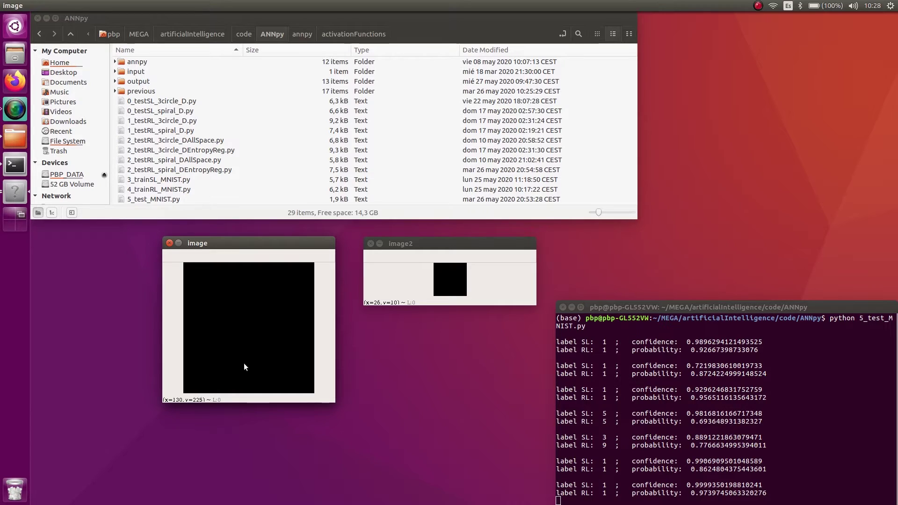
pyautogui.moveTo(243, 283); pyautogui.dragTo(232, 364)
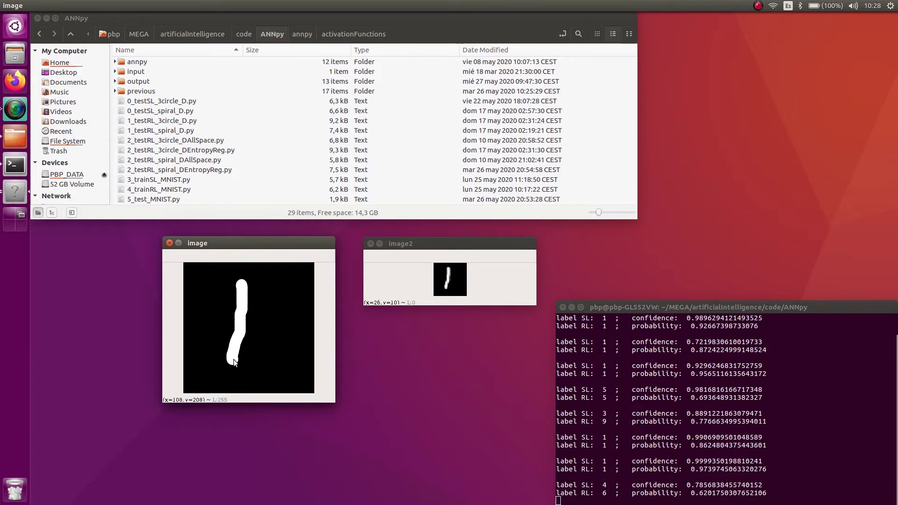
pyautogui.rightClick(250, 360)
pyautogui.moveTo(260, 279); pyautogui.dragTo(270, 363)
pyautogui.rightClick(270, 363)
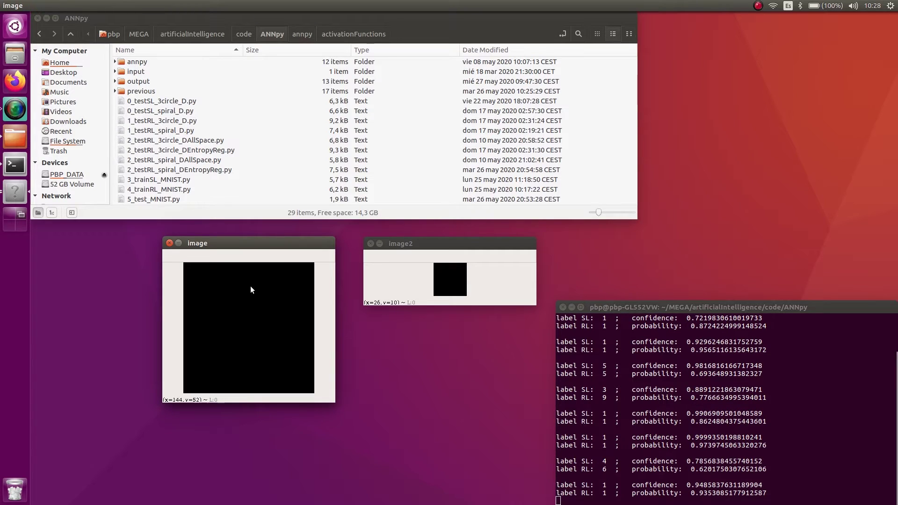
pyautogui.moveTo(250, 286); pyautogui.dragTo(272, 357)
pyautogui.rightClick(271, 357)
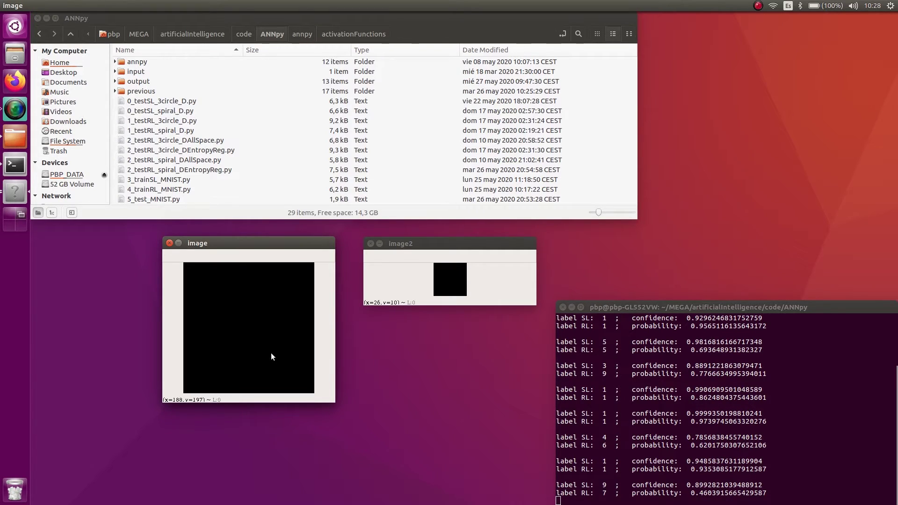
# Draw three 1s as single forward-slanting strokes at different angles, clearing the canvas after each.
pyautogui.moveTo(264, 293); pyautogui.dragTo(209, 384)
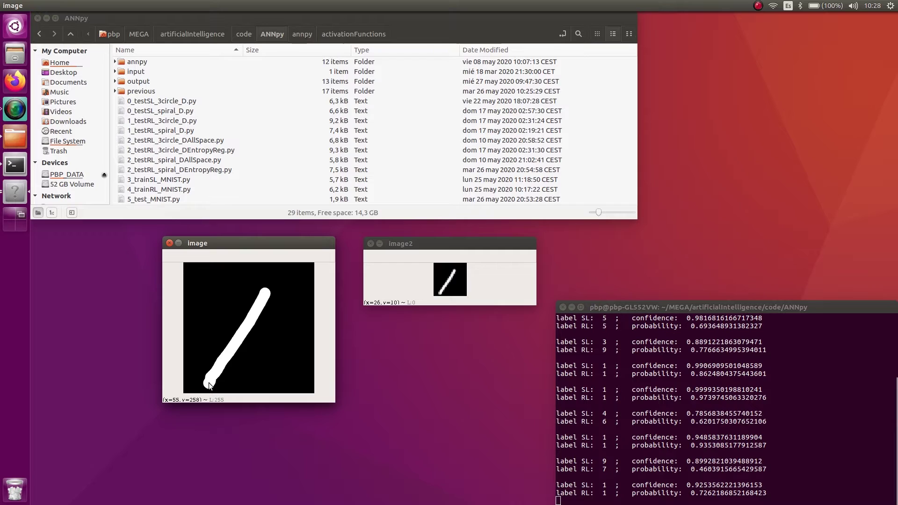
pyautogui.rightClick(209, 384)
pyautogui.moveTo(263, 291); pyautogui.dragTo(242, 373)
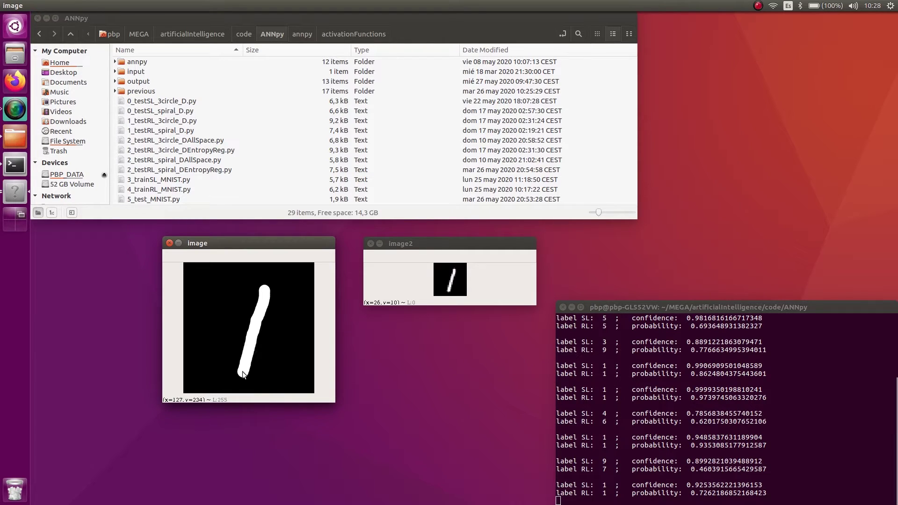
pyautogui.rightClick(242, 372)
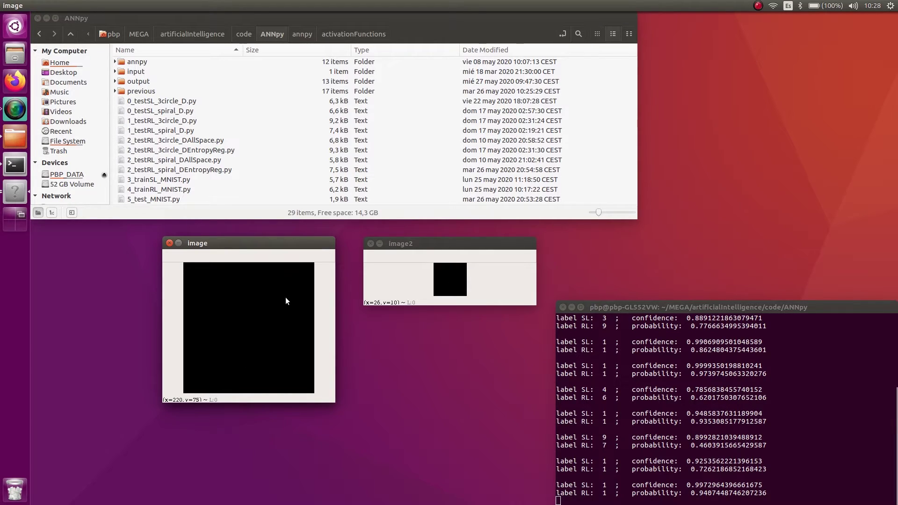
pyautogui.moveTo(285, 296); pyautogui.dragTo(243, 341)
pyautogui.rightClick(229, 320)
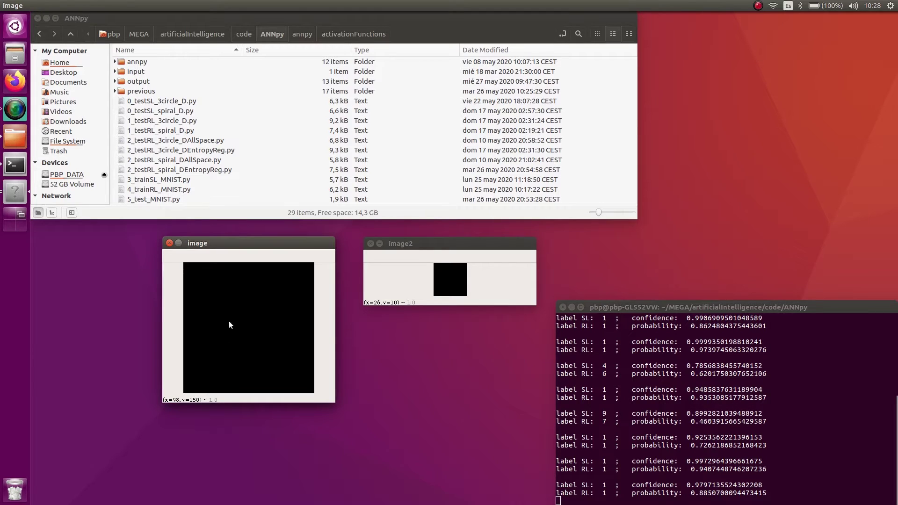
# Draw a 1 as a single backward-leaning stroke from upper left to lower right, and clear the canvas.
pyautogui.click(226, 288)
pyautogui.moveTo(218, 287); pyautogui.dragTo(259, 376)
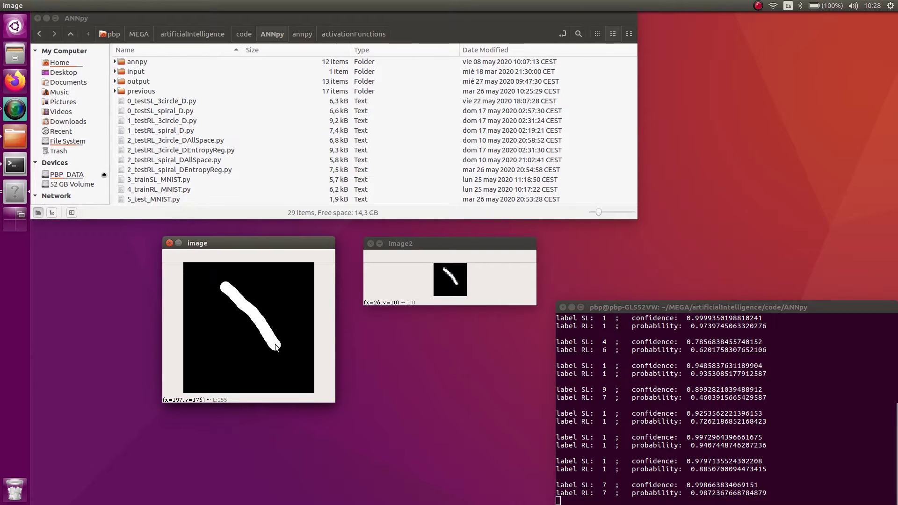
pyautogui.rightClick(275, 344)
# Draw three 2s around the upper middle of the canvas for classification, clearing the canvas after each.
pyautogui.moveTo(239, 308)
pyautogui.mouseDown()
pyautogui.moveTo(241, 290)
pyautogui.moveTo(258, 323)
pyautogui.moveTo(228, 351)
pyautogui.moveTo(264, 354)
pyautogui.mouseUp()
pyautogui.rightClick(264, 354)
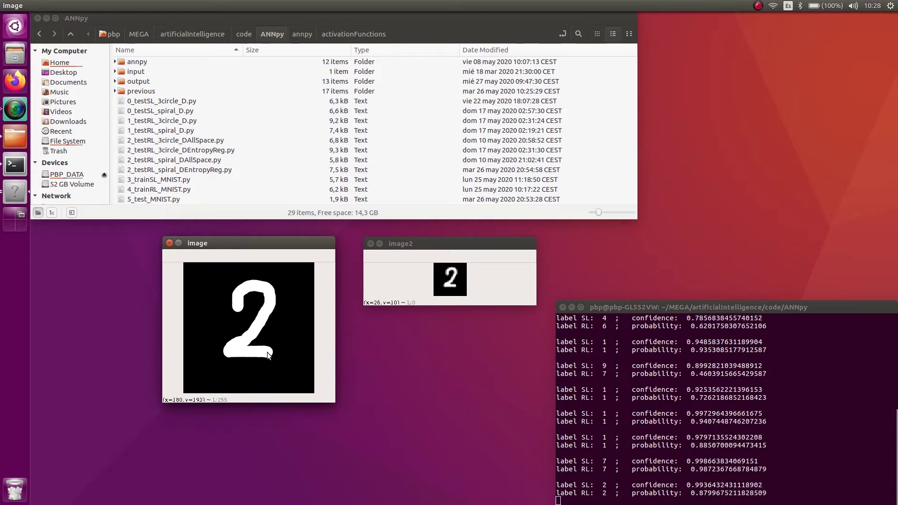
pyautogui.moveTo(236, 302)
pyautogui.mouseDown()
pyautogui.moveTo(251, 334)
pyautogui.moveTo(285, 359)
pyautogui.mouseUp()
pyautogui.rightClick(285, 359)
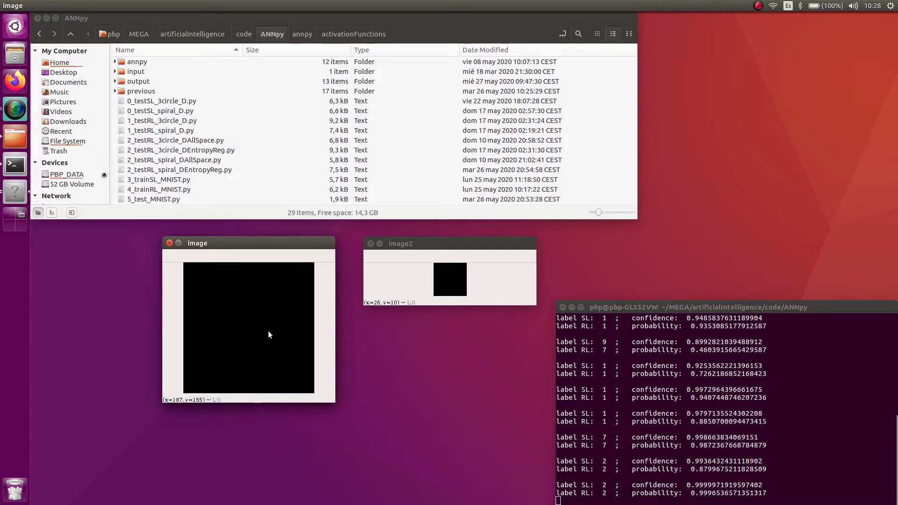
pyautogui.moveTo(241, 286)
pyautogui.mouseDown()
pyautogui.moveTo(268, 301)
pyautogui.moveTo(285, 350)
pyautogui.mouseUp()
pyautogui.rightClick(285, 350)
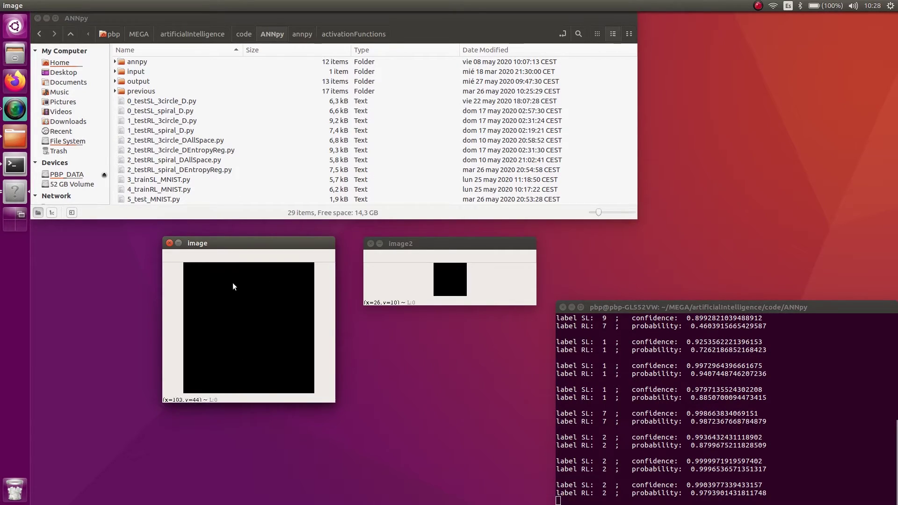
# Test three 2s: a Z-like one, a tall one reaching the canvas's lower edge, and one in its upper left, clearing each.
pyautogui.moveTo(232, 283)
pyautogui.mouseDown()
pyautogui.moveTo(242, 319)
pyautogui.moveTo(285, 349)
pyautogui.mouseUp()
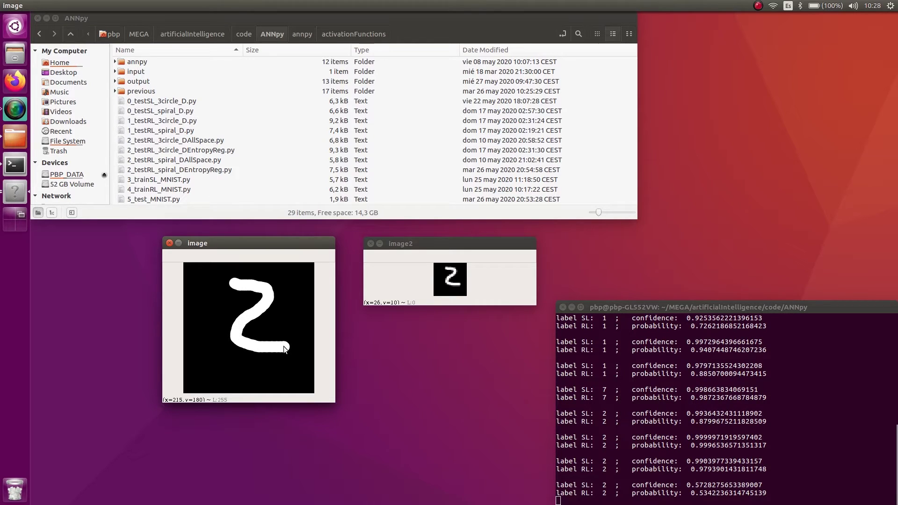
pyautogui.rightClick(285, 349)
pyautogui.moveTo(240, 294)
pyautogui.mouseDown()
pyautogui.moveTo(276, 304)
pyautogui.moveTo(218, 388)
pyautogui.moveTo(278, 378)
pyautogui.mouseUp()
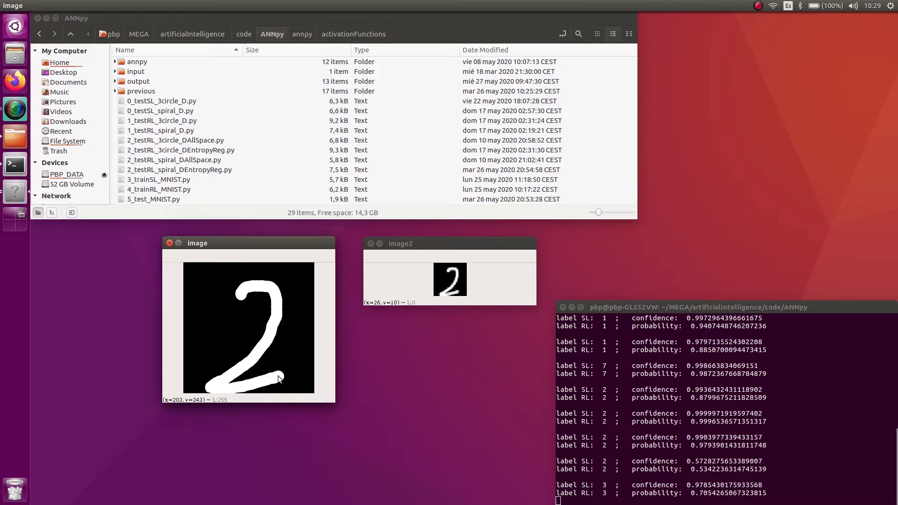
pyautogui.rightClick(279, 378)
pyautogui.moveTo(216, 280)
pyautogui.mouseDown()
pyautogui.moveTo(236, 287)
pyautogui.moveTo(211, 333)
pyautogui.moveTo(261, 346)
pyautogui.mouseUp()
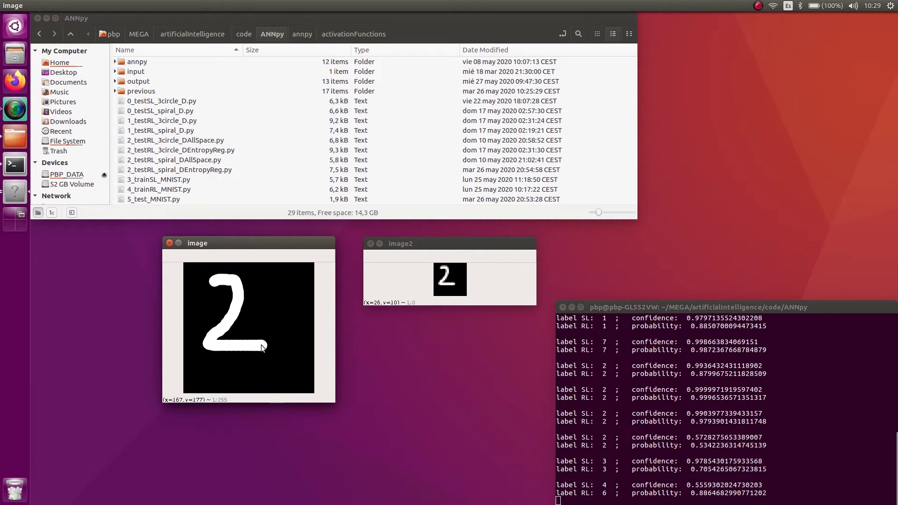
pyautogui.rightClick(262, 345)
# Draw two 2s in the lower right of the canvas and one nearer its centre, clearing the canvas after each.
pyautogui.moveTo(270, 303)
pyautogui.mouseDown()
pyautogui.moveTo(271, 292)
pyautogui.moveTo(257, 375)
pyautogui.moveTo(295, 382)
pyautogui.mouseUp()
pyautogui.rightClick(294, 380)
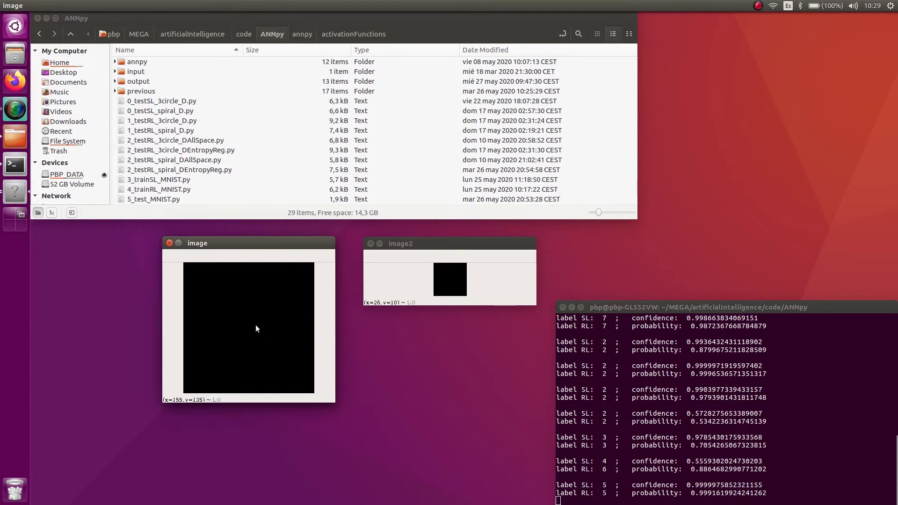
pyautogui.moveTo(255, 325)
pyautogui.mouseDown()
pyautogui.moveTo(257, 366)
pyautogui.moveTo(281, 382)
pyautogui.mouseUp()
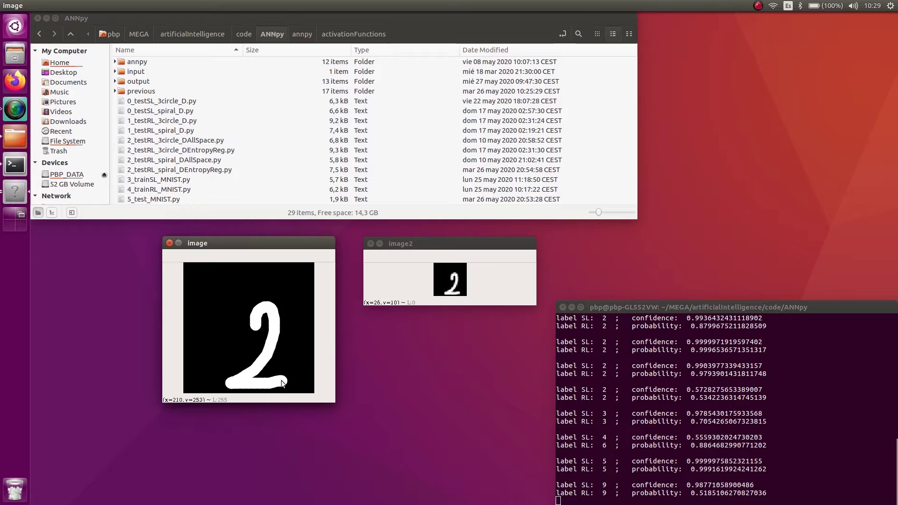
pyautogui.rightClick(281, 382)
pyautogui.moveTo(244, 327)
pyautogui.mouseDown()
pyautogui.moveTo(247, 298)
pyautogui.moveTo(224, 374)
pyautogui.moveTo(258, 372)
pyautogui.mouseUp()
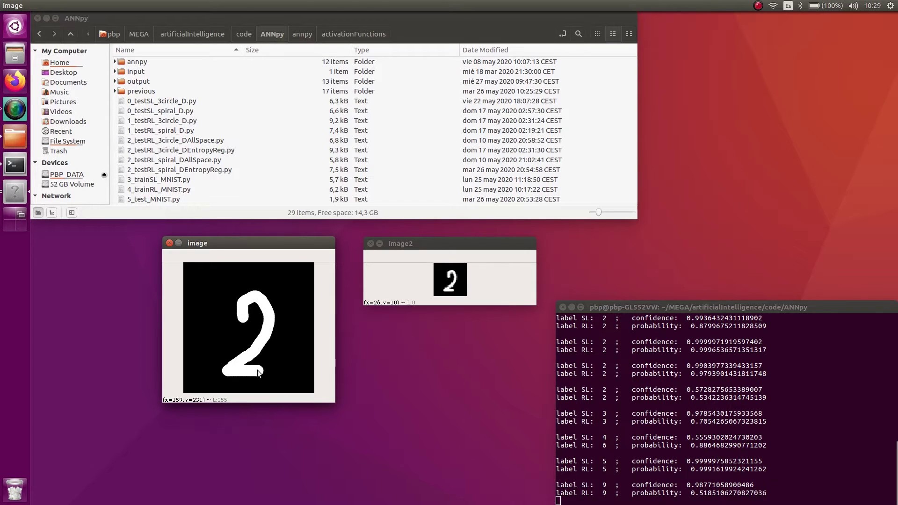
pyautogui.rightClick(259, 374)
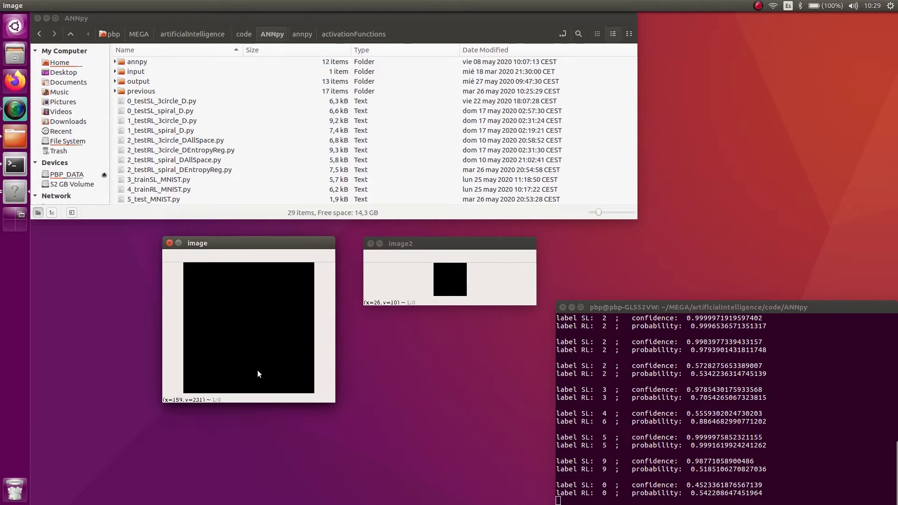
# Test a 2 with a long horizontal base and another 2 near the canvas centre, clearing the canvas after each.
pyautogui.moveTo(242, 297); pyautogui.dragTo(297, 338)
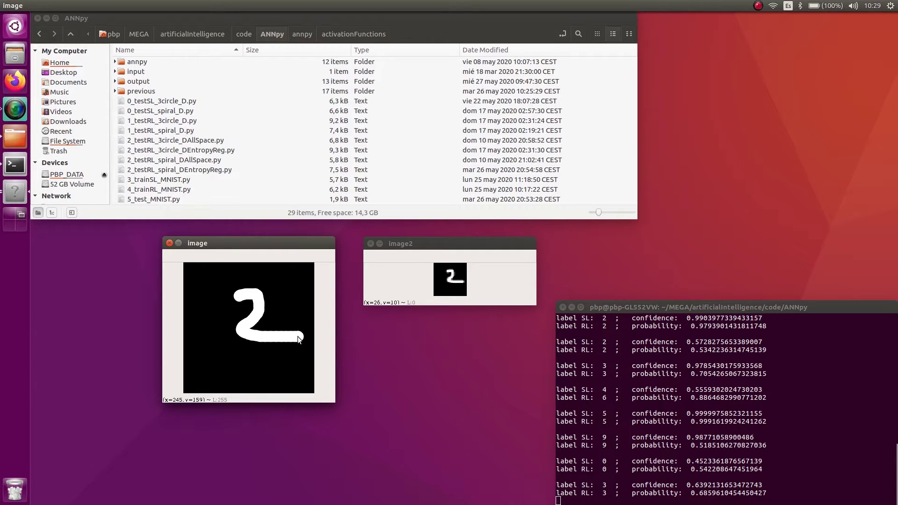
pyautogui.rightClick(290, 343)
pyautogui.moveTo(233, 287)
pyautogui.mouseDown()
pyautogui.moveTo(257, 288)
pyautogui.moveTo(240, 356)
pyautogui.moveTo(283, 357)
pyautogui.mouseUp()
pyautogui.rightClick(280, 357)
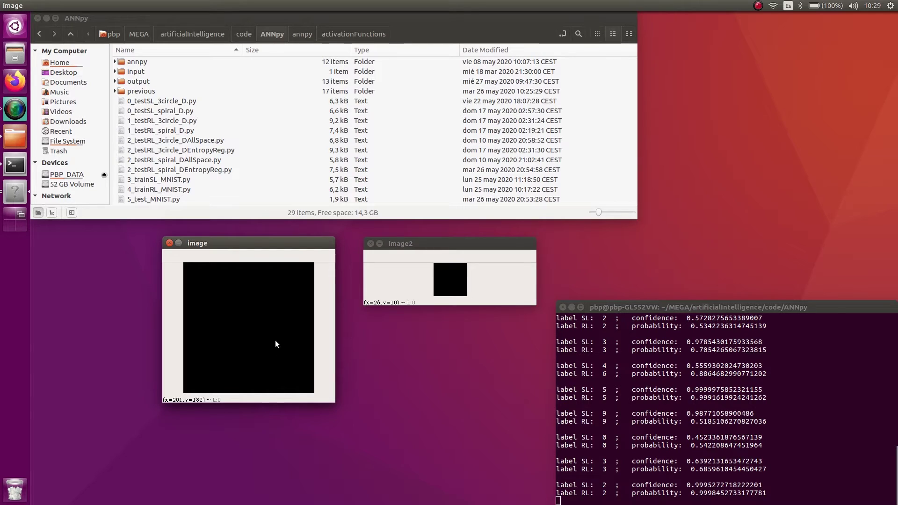
# Draw three 3s of different heights around the canvas centre for classification, clearing the canvas after each.
pyautogui.moveTo(237, 286)
pyautogui.mouseDown()
pyautogui.moveTo(293, 286)
pyautogui.moveTo(240, 331)
pyautogui.moveTo(232, 374)
pyautogui.mouseUp()
pyautogui.rightClick(233, 374)
pyautogui.moveTo(229, 281)
pyautogui.mouseDown()
pyautogui.moveTo(249, 279)
pyautogui.moveTo(260, 308)
pyautogui.moveTo(222, 340)
pyautogui.mouseUp()
pyautogui.rightClick(254, 350)
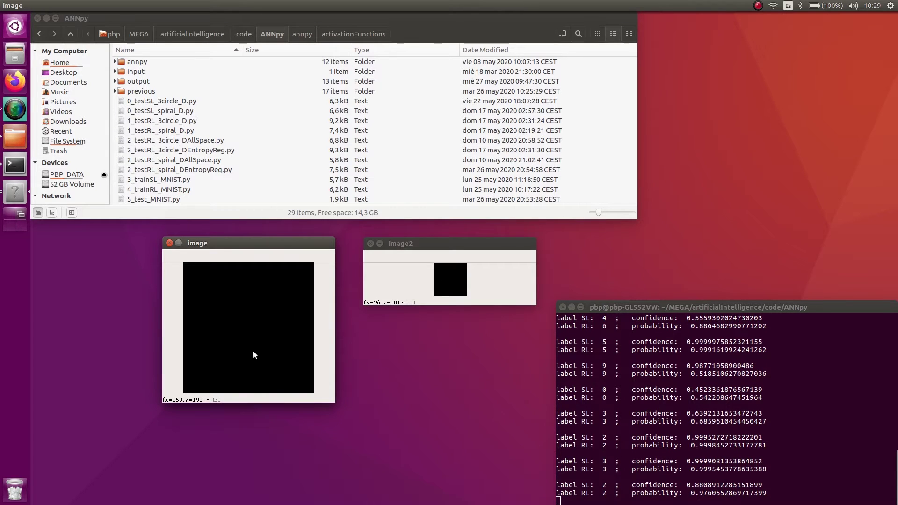
pyautogui.moveTo(239, 309)
pyautogui.mouseDown()
pyautogui.moveTo(265, 348)
pyautogui.moveTo(233, 364)
pyautogui.mouseUp()
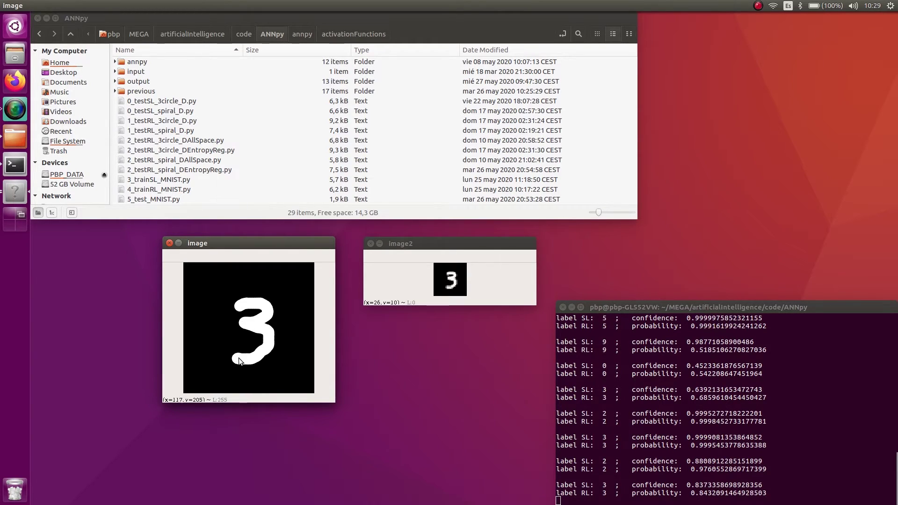
pyautogui.rightClick(245, 359)
# Test a wide 3 extending to the canvas's right edge and a narrower centred 3, clearing the canvas after each.
pyautogui.moveTo(229, 291)
pyautogui.mouseDown()
pyautogui.moveTo(274, 318)
pyautogui.moveTo(256, 325)
pyautogui.moveTo(277, 357)
pyautogui.moveTo(236, 362)
pyautogui.mouseUp()
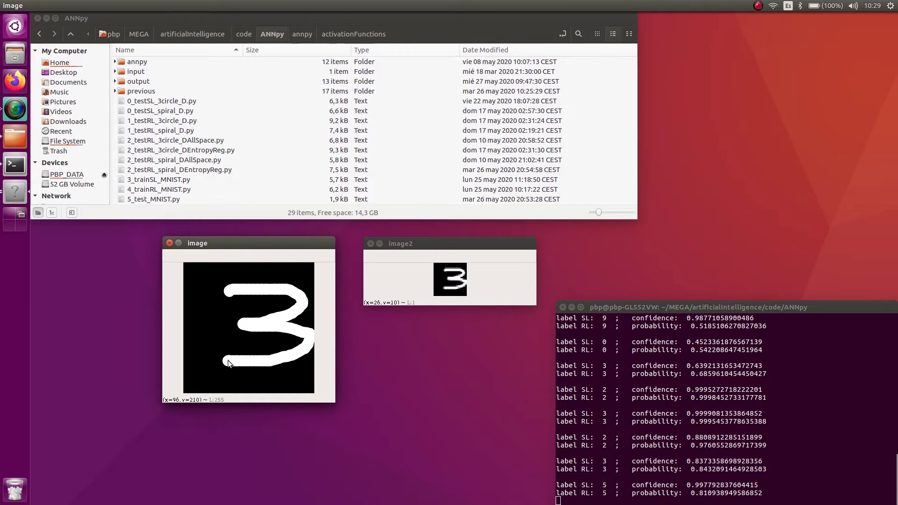
pyautogui.rightClick(242, 359)
pyautogui.moveTo(226, 289)
pyautogui.mouseDown()
pyautogui.moveTo(265, 355)
pyautogui.moveTo(233, 351)
pyautogui.mouseUp()
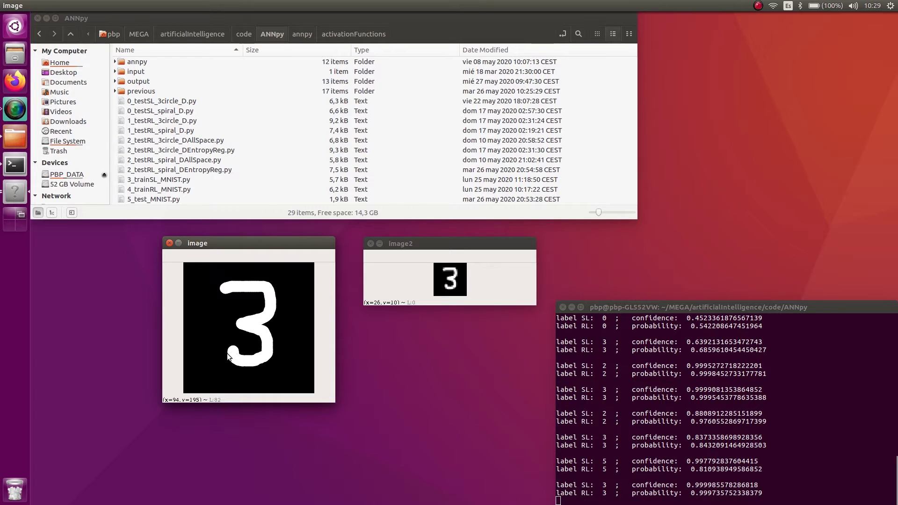
pyautogui.rightClick(227, 352)
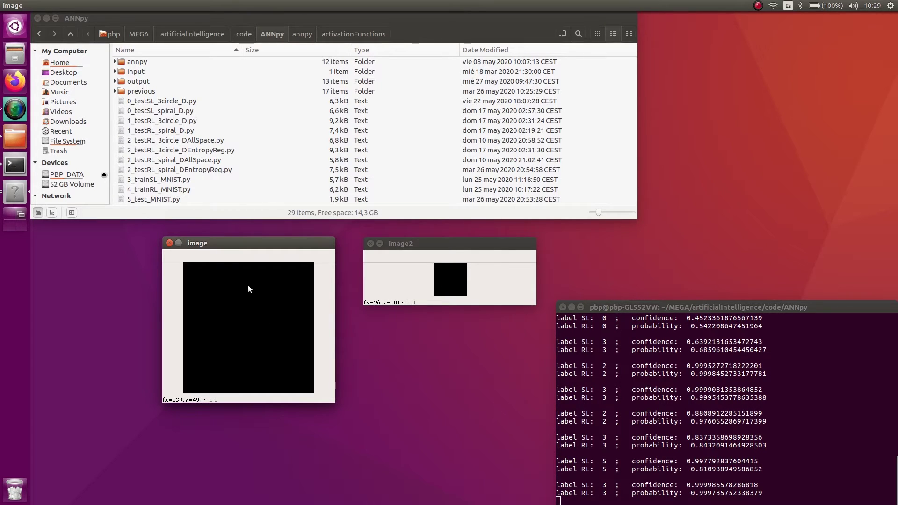
# Draw two open-topped 4s near the canvas centre for classification, clearing the canvas after each.
pyautogui.moveTo(238, 284)
pyautogui.mouseDown()
pyautogui.moveTo(243, 332)
pyautogui.moveTo(259, 315)
pyautogui.moveTo(263, 359)
pyautogui.mouseUp()
pyautogui.rightClick(262, 358)
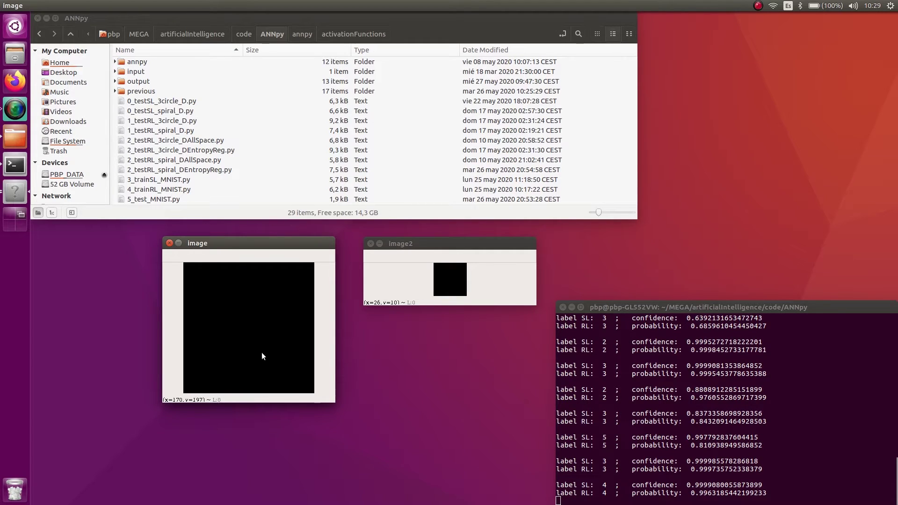
pyautogui.moveTo(243, 302)
pyautogui.mouseDown()
pyautogui.moveTo(271, 333)
pyautogui.moveTo(265, 360)
pyautogui.mouseUp()
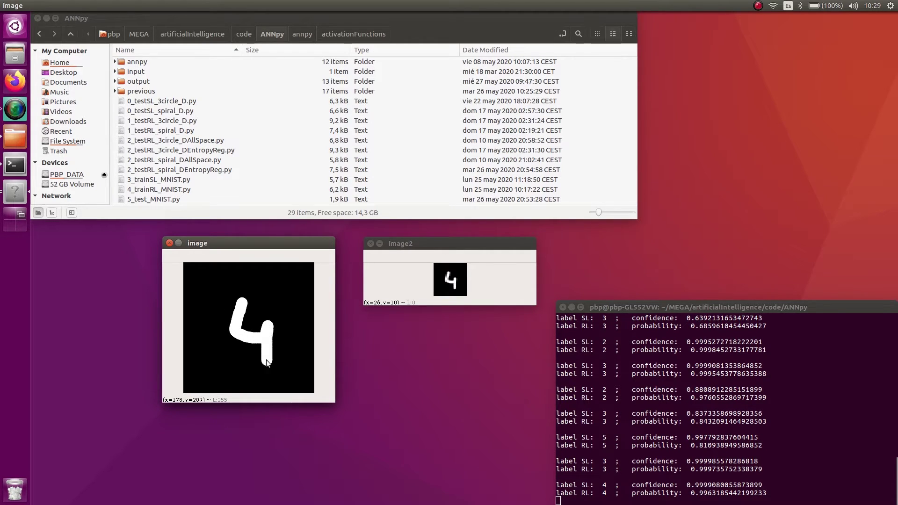
pyautogui.rightClick(265, 360)
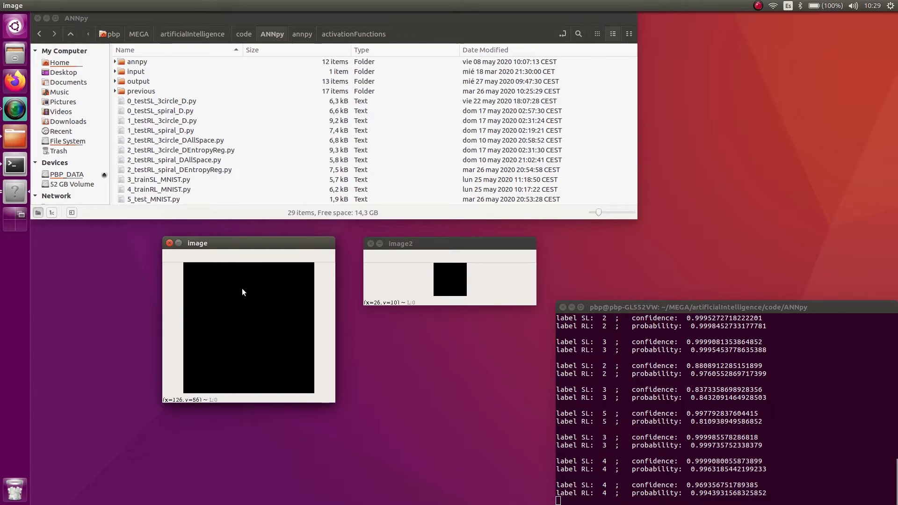
# Draw a 4 in two separate strokes, the angled part and the long vertical stem, and clear the canvas.
pyautogui.moveTo(242, 288)
pyautogui.mouseDown()
pyautogui.moveTo(238, 330)
pyautogui.moveTo(258, 322)
pyautogui.mouseUp()
pyautogui.moveTo(269, 290); pyautogui.dragTo(267, 377)
pyautogui.rightClick(267, 376)
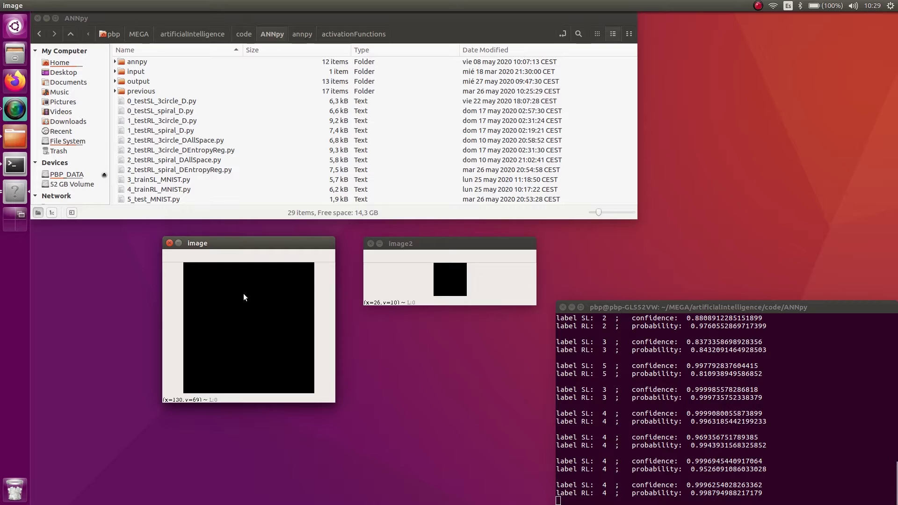
# Draw two 4s with rounded left curves and open tops, clearing the canvas between them.
pyautogui.moveTo(245, 282)
pyautogui.mouseDown()
pyautogui.moveTo(231, 324)
pyautogui.moveTo(261, 333)
pyautogui.moveTo(270, 292)
pyautogui.moveTo(266, 366)
pyautogui.mouseUp()
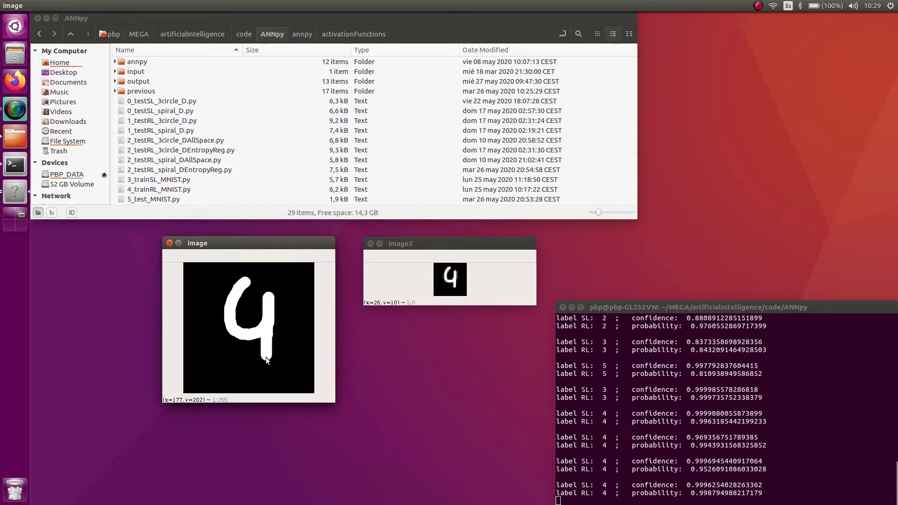
pyautogui.rightClick(265, 365)
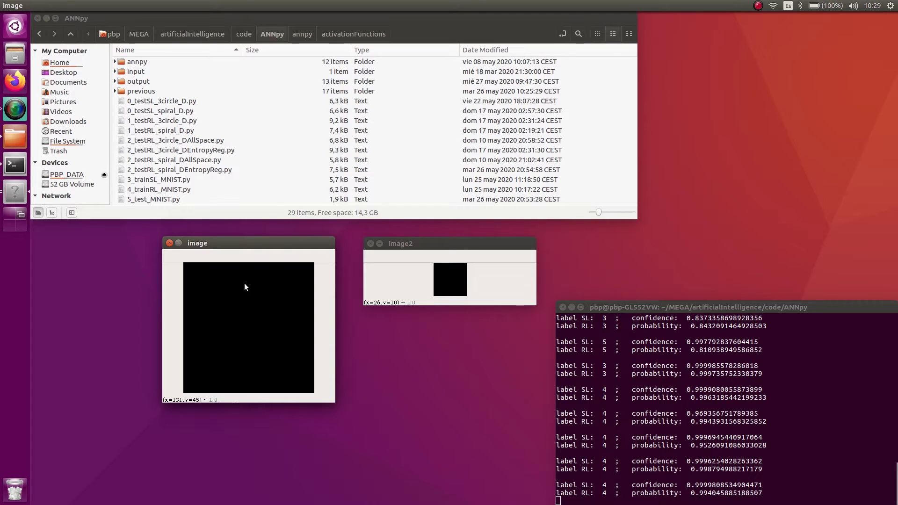
pyautogui.moveTo(244, 283)
pyautogui.mouseDown()
pyautogui.moveTo(230, 293)
pyautogui.moveTo(249, 332)
pyautogui.moveTo(270, 296)
pyautogui.moveTo(269, 366)
pyautogui.mouseUp()
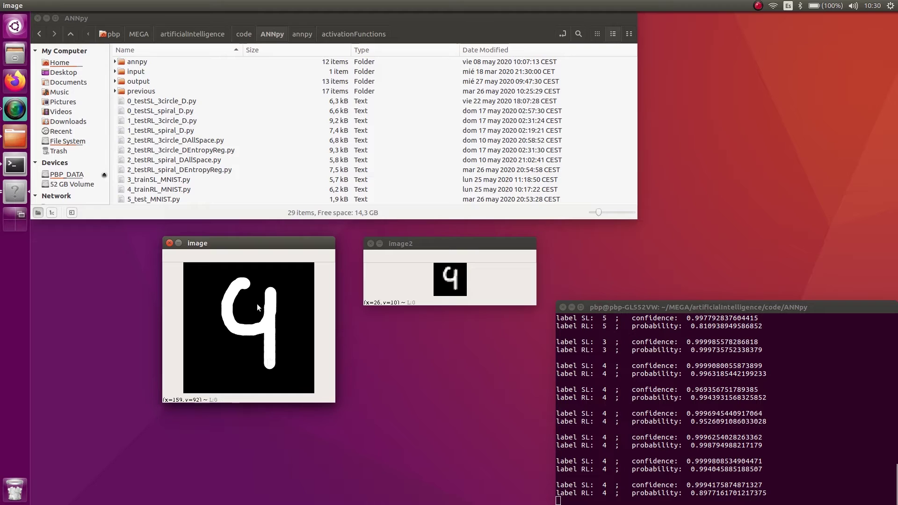
# Close the open top of the 4 with a joining stroke, and draw a narrower open-topped 4, clearing the canvas after each.
pyautogui.moveTo(267, 284); pyautogui.dragTo(252, 281)
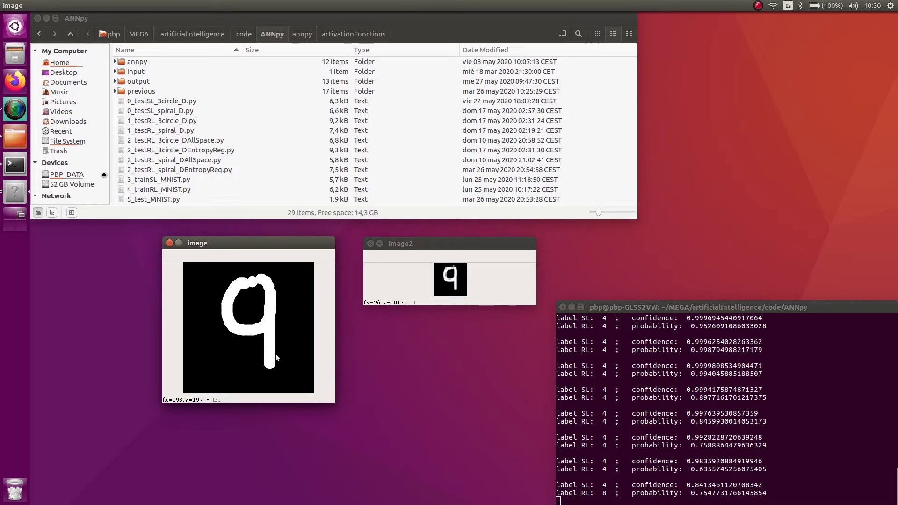
pyautogui.press('c')
pyautogui.moveTo(236, 287)
pyautogui.mouseDown()
pyautogui.moveTo(229, 330)
pyautogui.moveTo(265, 300)
pyautogui.moveTo(262, 366)
pyautogui.mouseUp()
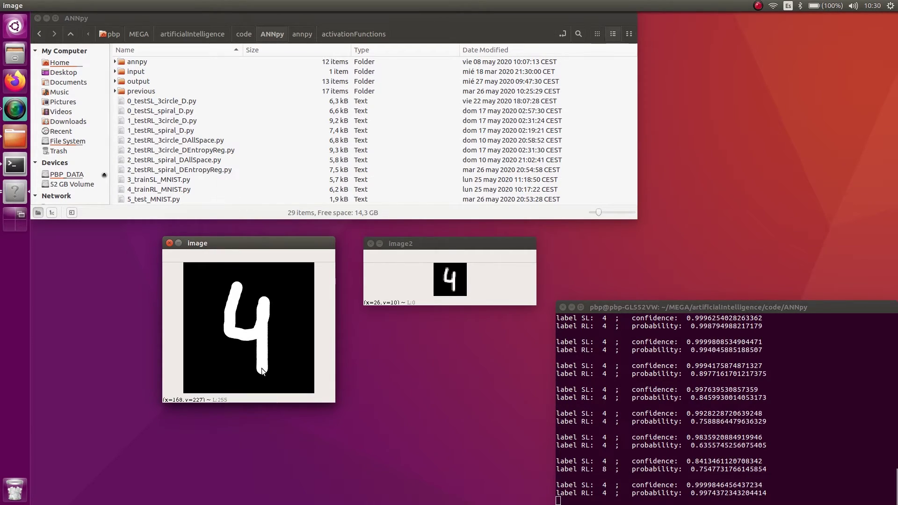
pyautogui.press('c')
# Draw an S-shaped 5 near the canvas centre, clear it, and draw the body of a 5 without a top bar.
pyautogui.moveTo(262, 288)
pyautogui.mouseDown()
pyautogui.moveTo(229, 309)
pyautogui.moveTo(251, 357)
pyautogui.moveTo(232, 352)
pyautogui.mouseUp()
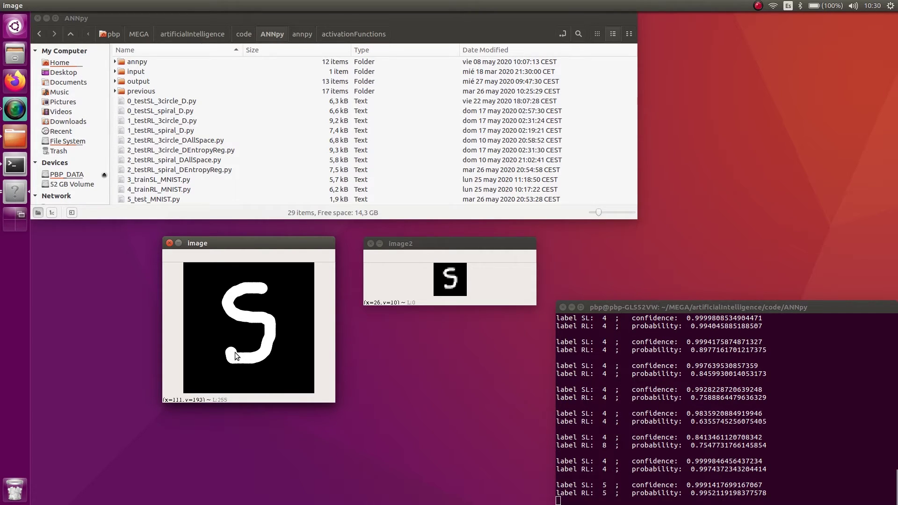
pyautogui.press('c')
pyautogui.moveTo(238, 290); pyautogui.dragTo(237, 362)
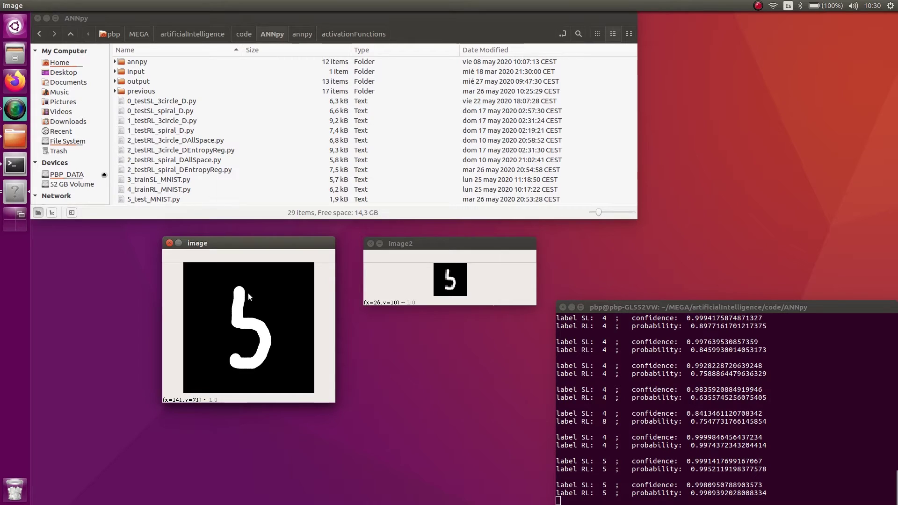
# Clear the canvas, draw a tall 5 in two strokes with a separate long top bar, and clear it.
pyautogui.moveTo(240, 290)
pyautogui.mouseDown()
pyautogui.moveTo(274, 289)
pyautogui.moveTo(243, 312)
pyautogui.moveTo(224, 370)
pyautogui.mouseUp()
pyautogui.press('c')
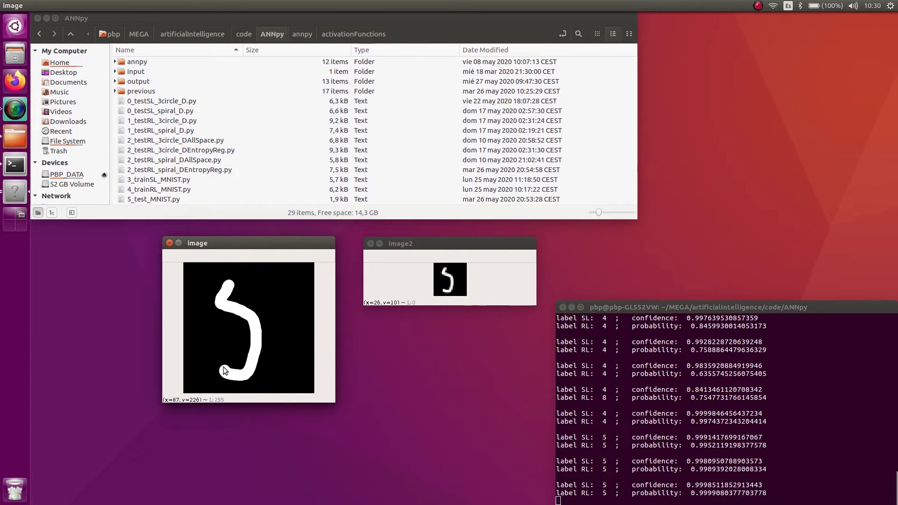
pyautogui.moveTo(234, 285); pyautogui.dragTo(284, 291)
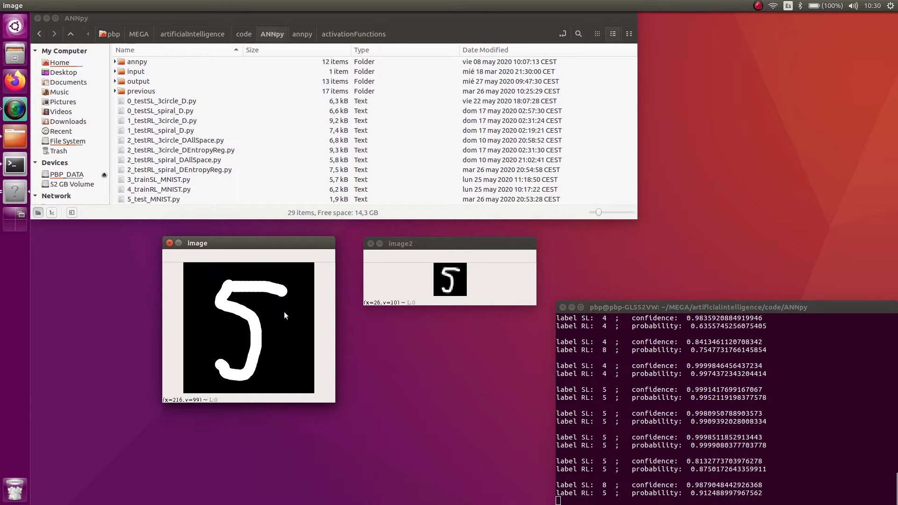
pyautogui.press('c')
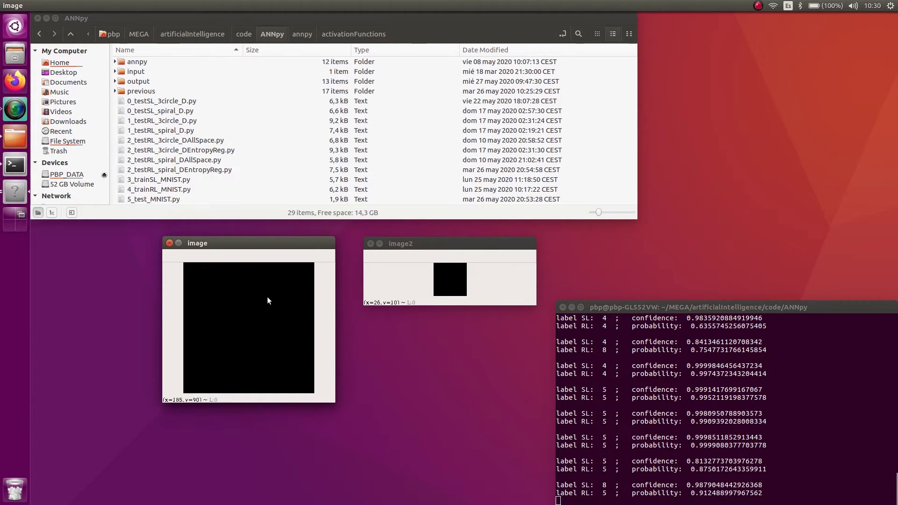
# Draw a slanted 5 with a separate top bar and a wide S-shaped 5, clearing the canvas after each.
pyautogui.moveTo(261, 284)
pyautogui.mouseDown()
pyautogui.moveTo(257, 306)
pyautogui.moveTo(280, 362)
pyautogui.moveTo(232, 369)
pyautogui.mouseUp()
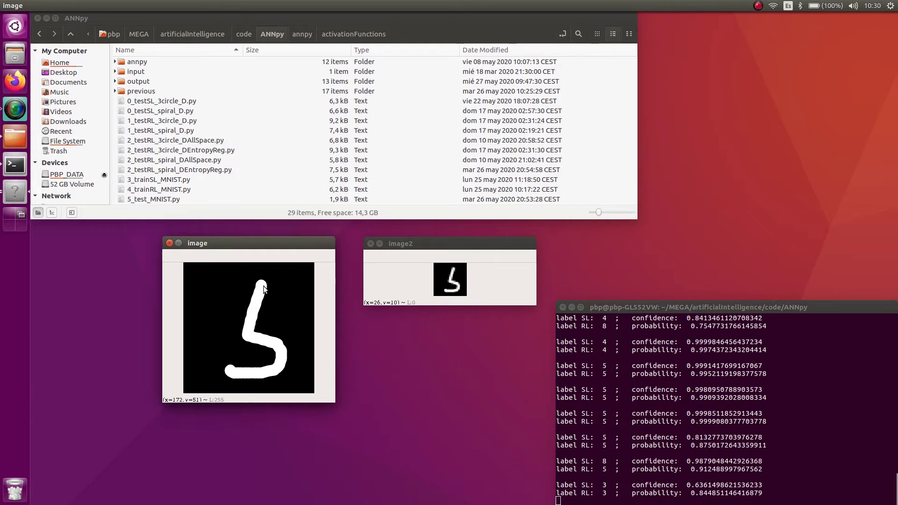
pyautogui.moveTo(261, 284); pyautogui.dragTo(291, 287)
pyautogui.press('c')
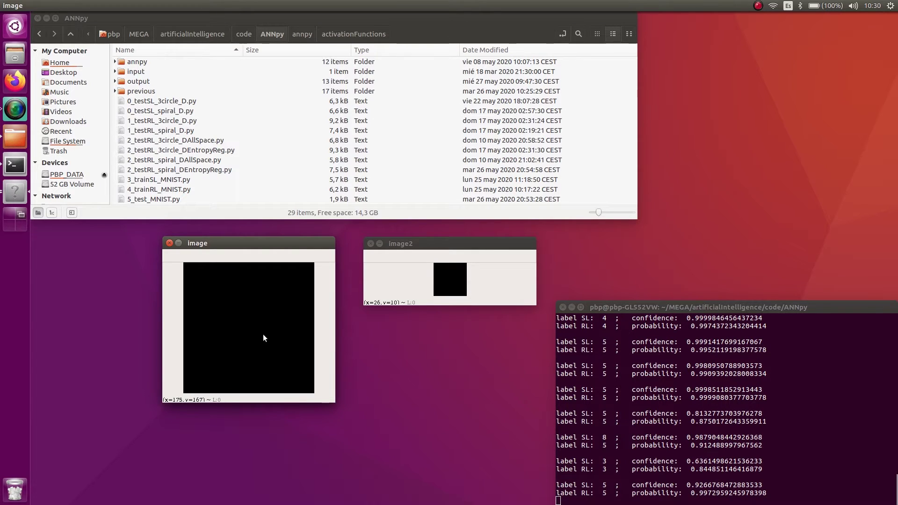
pyautogui.moveTo(267, 293)
pyautogui.mouseDown()
pyautogui.moveTo(219, 292)
pyautogui.moveTo(212, 369)
pyautogui.mouseUp()
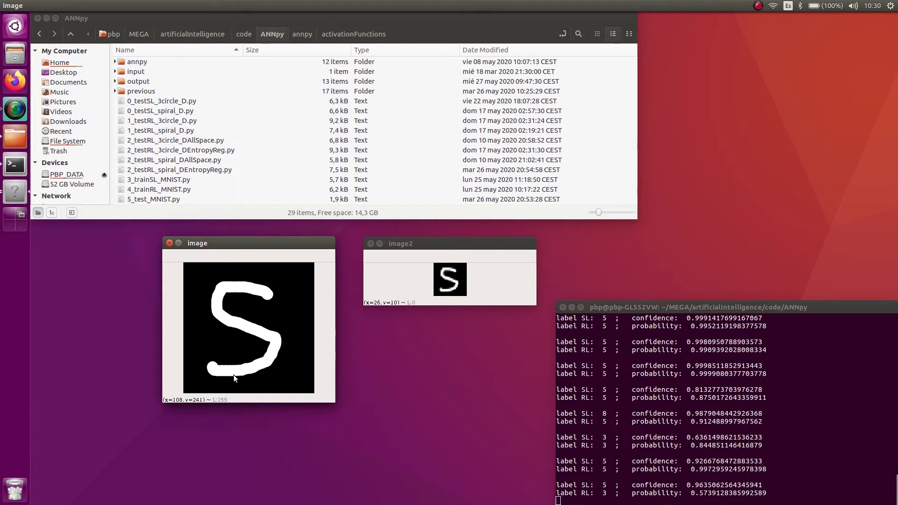
pyautogui.press('c')
# Draw a 5 whose separate top bar extends to the canvas's right edge, and clear the canvas.
pyautogui.moveTo(238, 292)
pyautogui.mouseDown()
pyautogui.moveTo(248, 357)
pyautogui.moveTo(238, 365)
pyautogui.mouseUp()
pyautogui.moveTo(241, 290); pyautogui.dragTo(313, 284)
pyautogui.press('c')
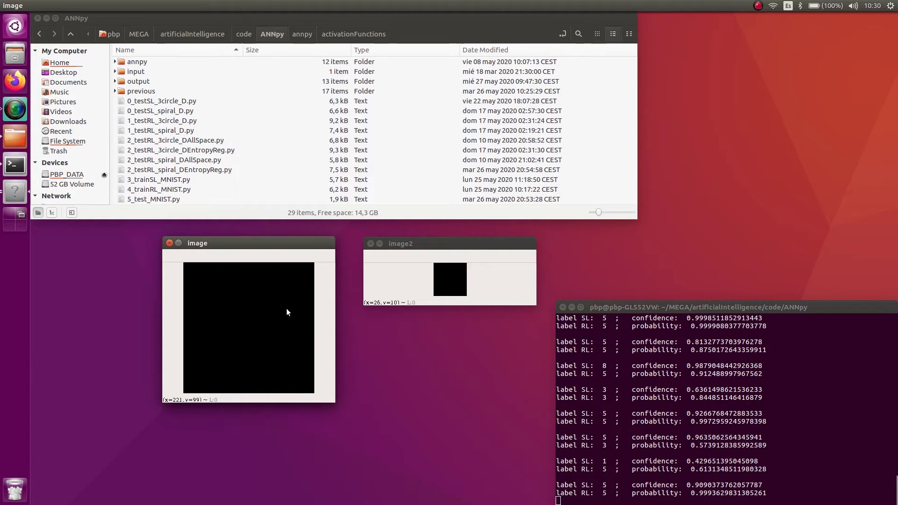
# Draw small 5s slightly left of the canvas centre, including a narrow angular one, and clear the canvas.
pyautogui.moveTo(239, 299)
pyautogui.mouseDown()
pyautogui.moveTo(222, 313)
pyautogui.moveTo(221, 367)
pyautogui.mouseUp()
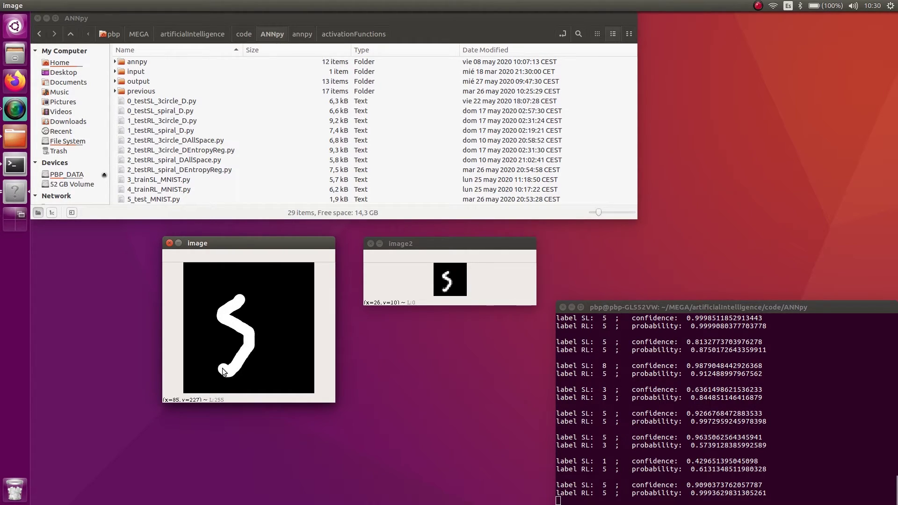
pyautogui.moveTo(239, 299)
pyautogui.mouseDown()
pyautogui.moveTo(265, 300)
pyautogui.moveTo(237, 299)
pyautogui.moveTo(237, 358)
pyautogui.moveTo(225, 352)
pyautogui.mouseUp()
pyautogui.press('c')
pyautogui.press('c')
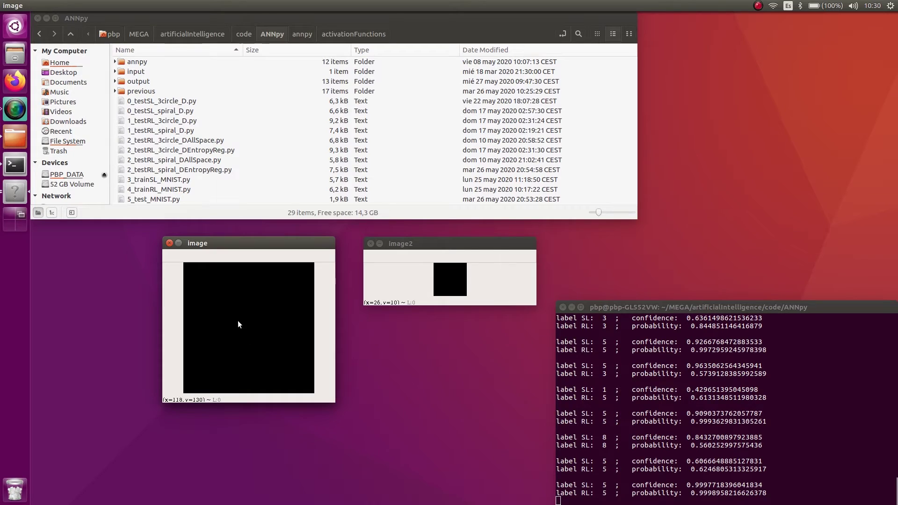
# Draw a narrow 5 on the left side of the canvas and another on the right side, clearing after each.
pyautogui.moveTo(231, 294)
pyautogui.mouseDown()
pyautogui.moveTo(221, 287)
pyautogui.moveTo(218, 367)
pyautogui.mouseUp()
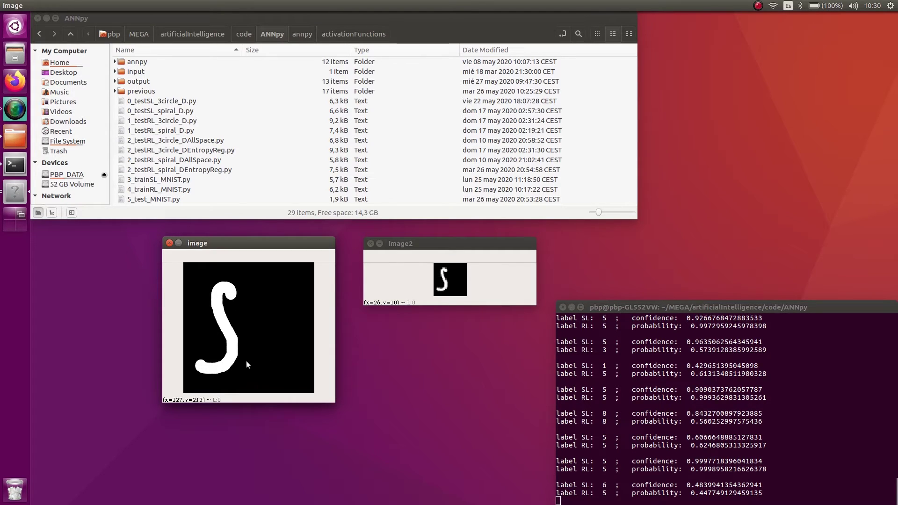
pyautogui.press('c')
pyautogui.moveTo(286, 297)
pyautogui.mouseDown()
pyautogui.moveTo(299, 358)
pyautogui.moveTo(257, 366)
pyautogui.mouseUp()
pyautogui.press('c')
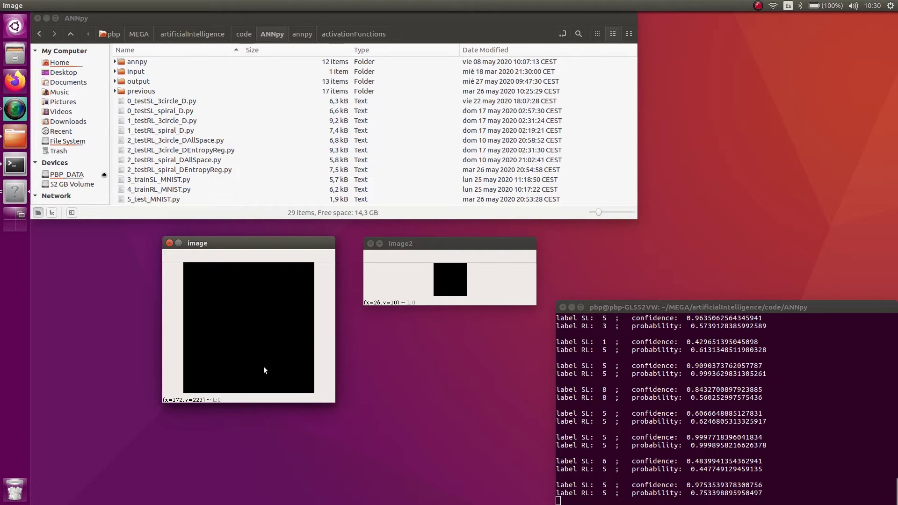
# Draw a large 6 reaching the canvas's lower-left area and a small narrow 6 near the centre, clearing after each.
pyautogui.moveTo(257, 295)
pyautogui.mouseDown()
pyautogui.moveTo(227, 302)
pyautogui.moveTo(235, 380)
pyautogui.moveTo(210, 360)
pyautogui.mouseUp()
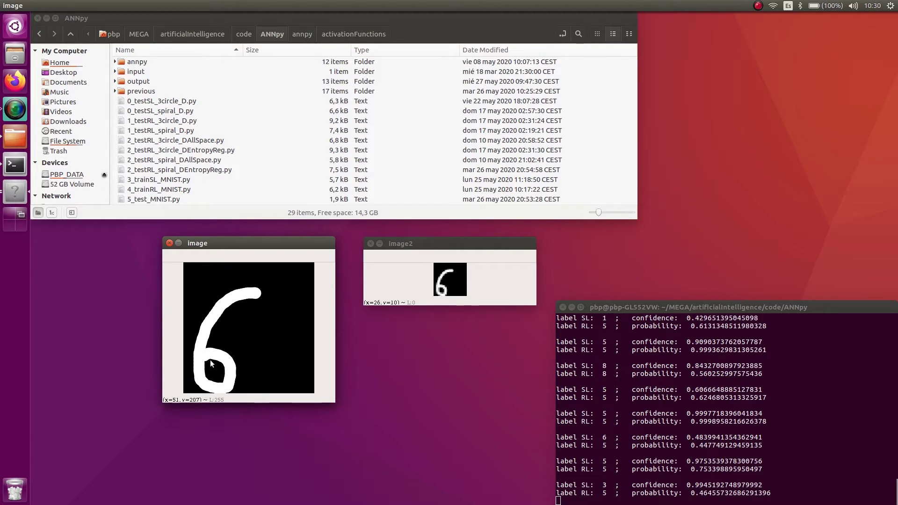
pyautogui.press('c')
pyautogui.moveTo(259, 302)
pyautogui.mouseDown()
pyautogui.moveTo(235, 308)
pyautogui.moveTo(256, 353)
pyautogui.moveTo(239, 346)
pyautogui.mouseUp()
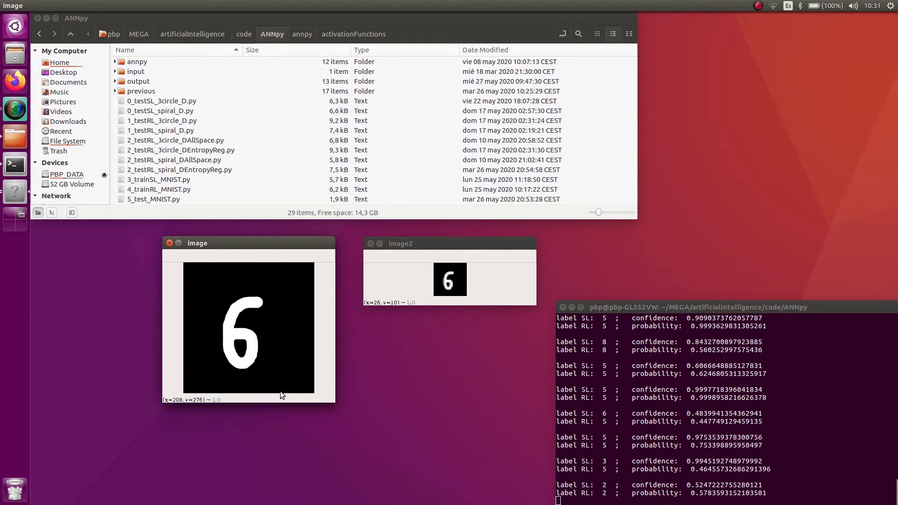
pyautogui.press('c')
# Draw a centred 6 and further 6s, including one with a wide flattened loop, clearing the canvas after each.
pyautogui.moveTo(272, 292)
pyautogui.mouseDown()
pyautogui.moveTo(237, 299)
pyautogui.moveTo(259, 358)
pyautogui.moveTo(243, 349)
pyautogui.mouseUp()
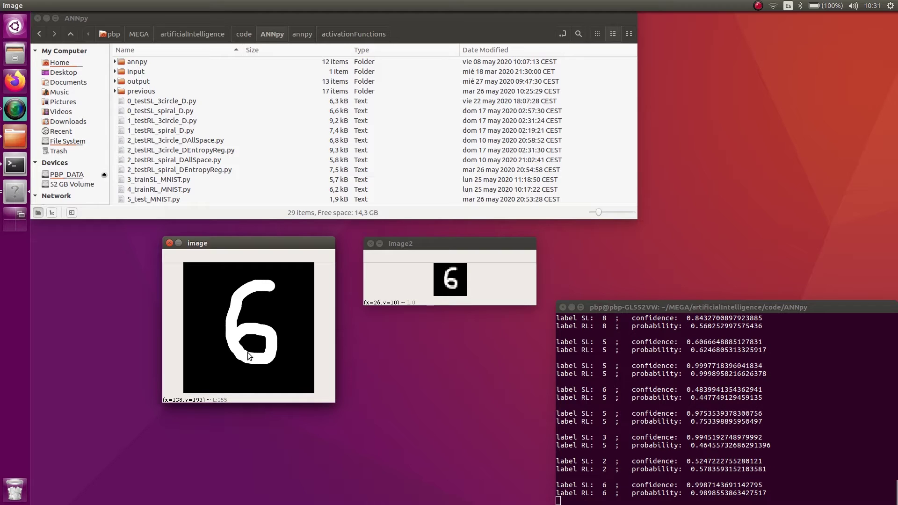
pyautogui.press('c')
pyautogui.moveTo(259, 290)
pyautogui.mouseDown()
pyautogui.moveTo(229, 355)
pyautogui.moveTo(232, 326)
pyautogui.moveTo(250, 330)
pyautogui.moveTo(263, 357)
pyautogui.moveTo(252, 323)
pyautogui.moveTo(260, 295)
pyautogui.moveTo(220, 324)
pyautogui.moveTo(222, 335)
pyautogui.mouseUp()
pyautogui.press('c')
pyautogui.press('c')
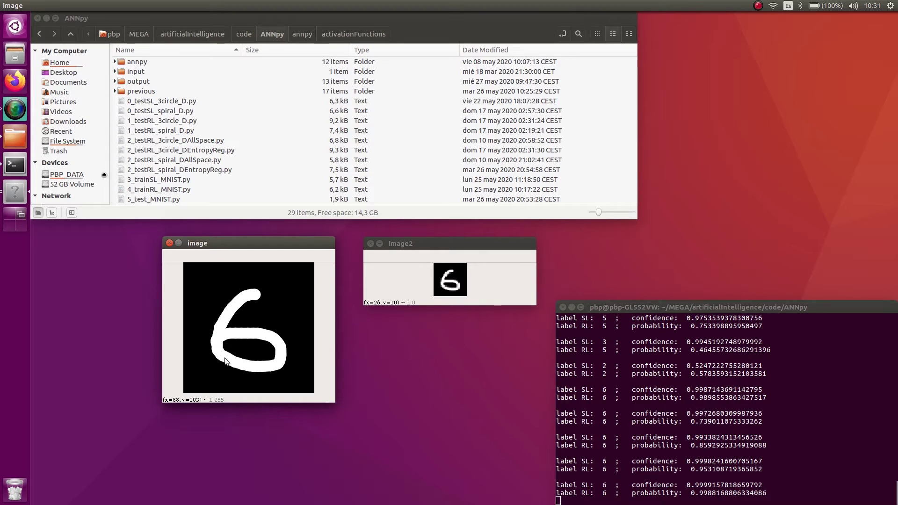
pyautogui.press('c')
# Draw an oversized wide 6 filling most of the canvas and a short 6 above the centre, clearing after each.
pyautogui.moveTo(272, 295)
pyautogui.mouseDown()
pyautogui.moveTo(242, 290)
pyautogui.moveTo(297, 380)
pyautogui.moveTo(213, 348)
pyautogui.mouseUp()
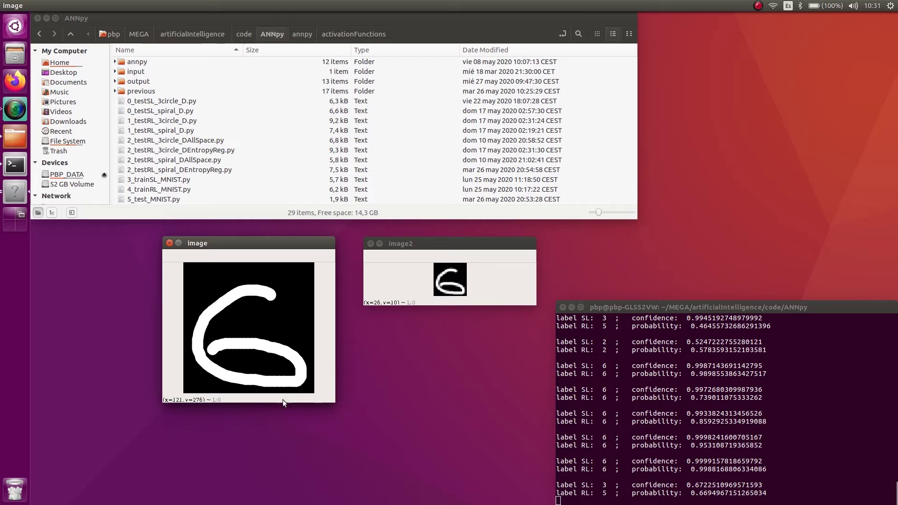
pyautogui.press('c')
pyautogui.moveTo(270, 299)
pyautogui.mouseDown()
pyautogui.moveTo(235, 336)
pyautogui.moveTo(236, 324)
pyautogui.mouseUp()
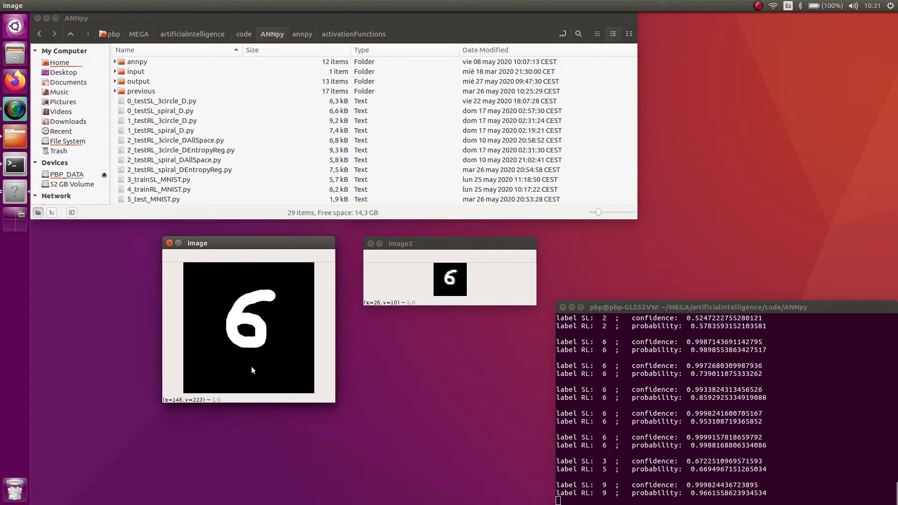
pyautogui.press('c')
# Draw a slanted narrow 6 left of the canvas centre and another 6 farther right, clearing the canvas after each.
pyautogui.click(255, 292)
pyautogui.moveTo(241, 303); pyautogui.dragTo(249, 370)
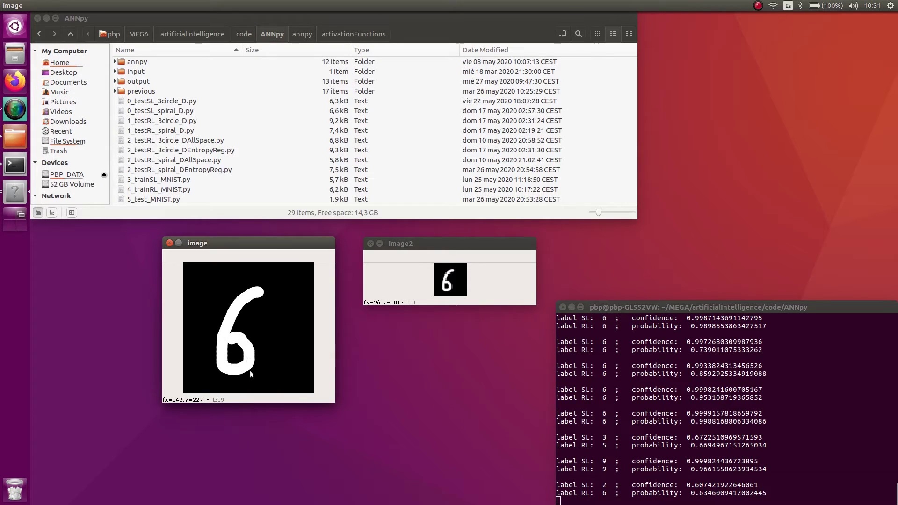
pyautogui.press('c')
pyautogui.moveTo(281, 285)
pyautogui.mouseDown()
pyautogui.moveTo(264, 391)
pyautogui.moveTo(257, 345)
pyautogui.mouseUp()
pyautogui.press('c')
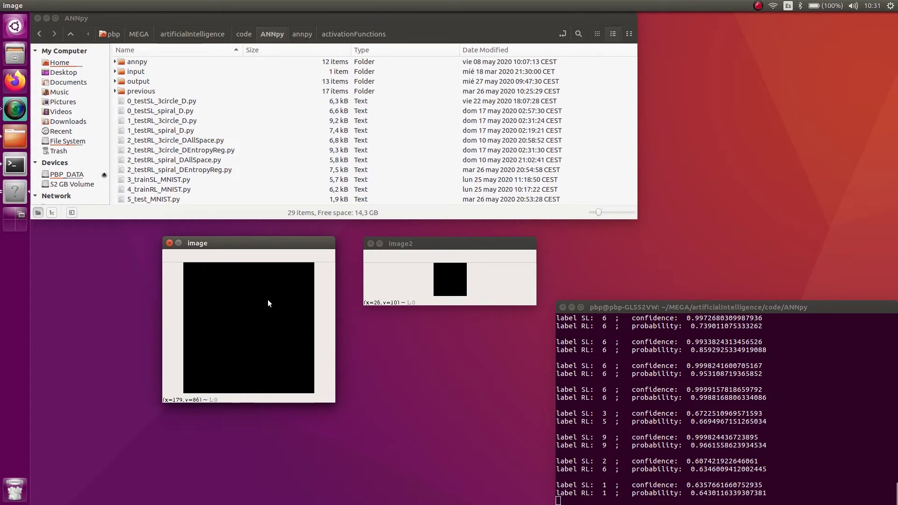
# Draw a narrow 6 right of the canvas centre and an angular 6 with a wide loop, clearing after each.
pyautogui.moveTo(271, 294)
pyautogui.mouseDown()
pyautogui.moveTo(248, 355)
pyautogui.moveTo(250, 340)
pyautogui.mouseUp()
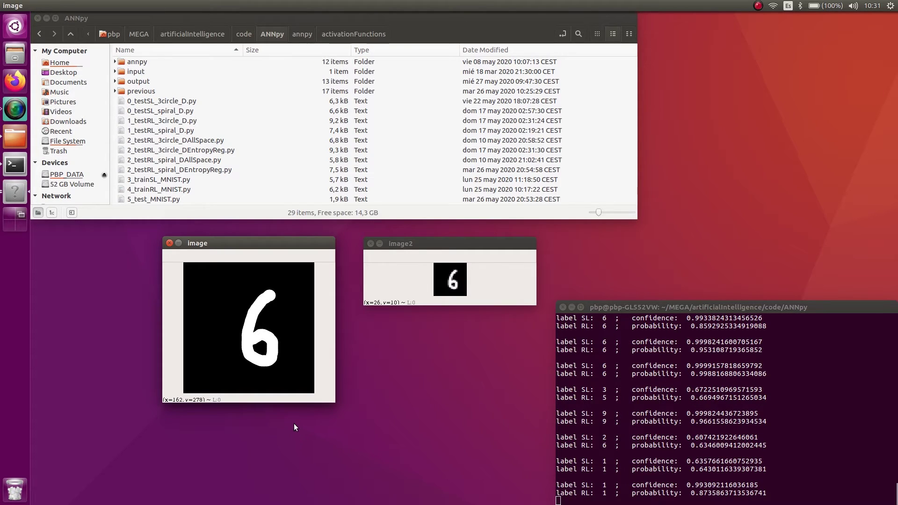
pyautogui.press('c')
pyautogui.moveTo(259, 284)
pyautogui.mouseDown()
pyautogui.moveTo(289, 366)
pyautogui.moveTo(236, 357)
pyautogui.mouseUp()
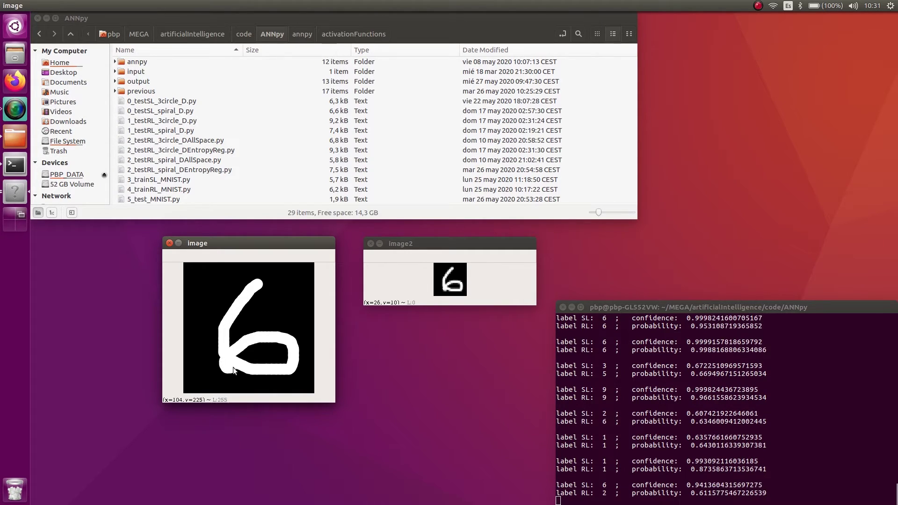
pyautogui.press('c')
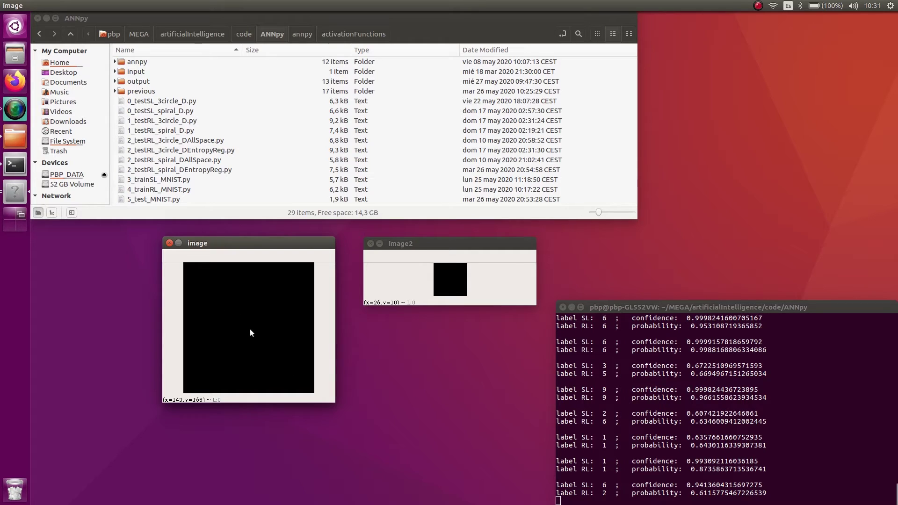
# Draw a compact upright 6 in the upper centre and a taller 6 with a squared loop, clearing after each.
pyautogui.moveTo(259, 284)
pyautogui.mouseDown()
pyautogui.moveTo(249, 291)
pyautogui.moveTo(254, 324)
pyautogui.mouseUp()
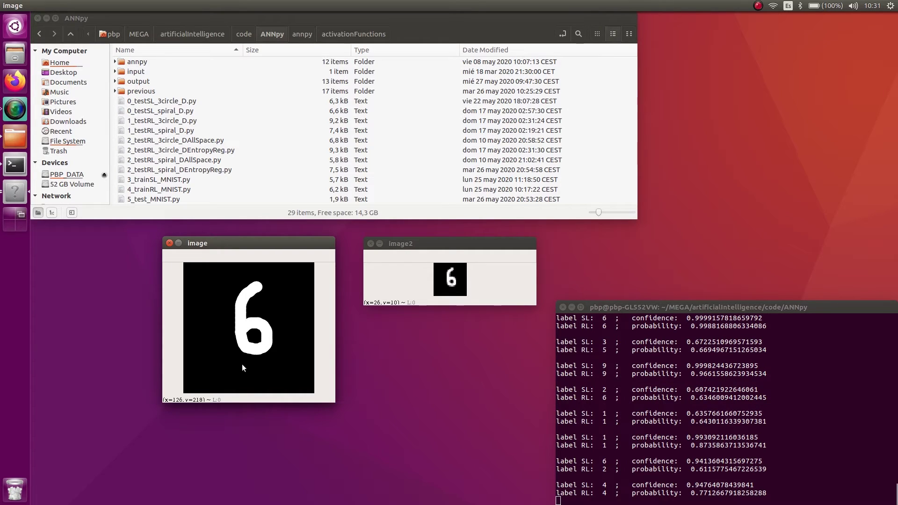
pyautogui.press('c')
pyautogui.moveTo(256, 290)
pyautogui.mouseDown()
pyautogui.moveTo(251, 372)
pyautogui.moveTo(229, 337)
pyautogui.mouseUp()
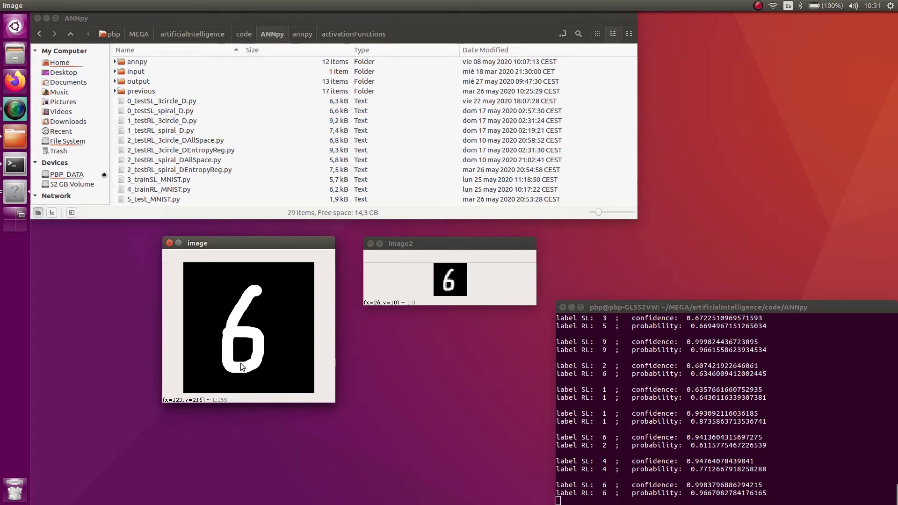
pyautogui.press('c')
# Draw a tall wide 7, a narrow 7 and a short 7 with a wide top bar, clearing the canvas after each.
pyautogui.moveTo(232, 282)
pyautogui.mouseDown()
pyautogui.moveTo(240, 283)
pyautogui.moveTo(244, 365)
pyautogui.mouseUp()
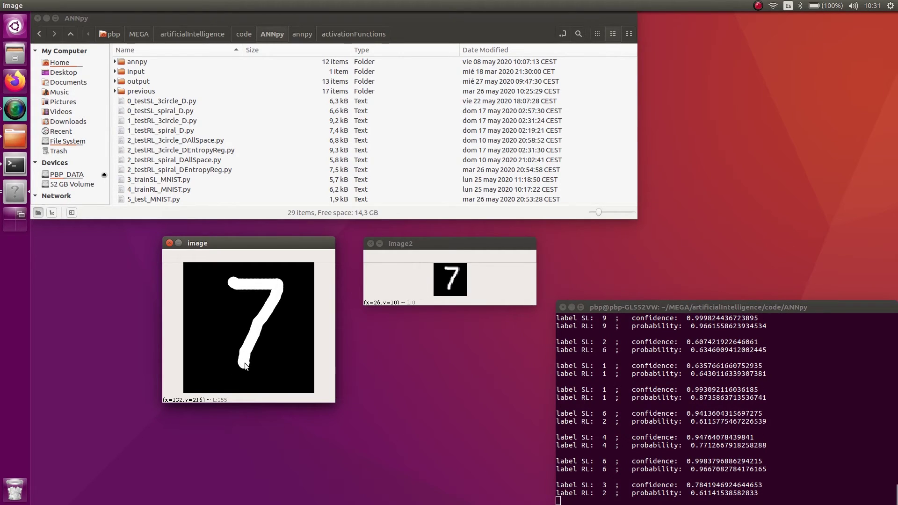
pyautogui.press('c')
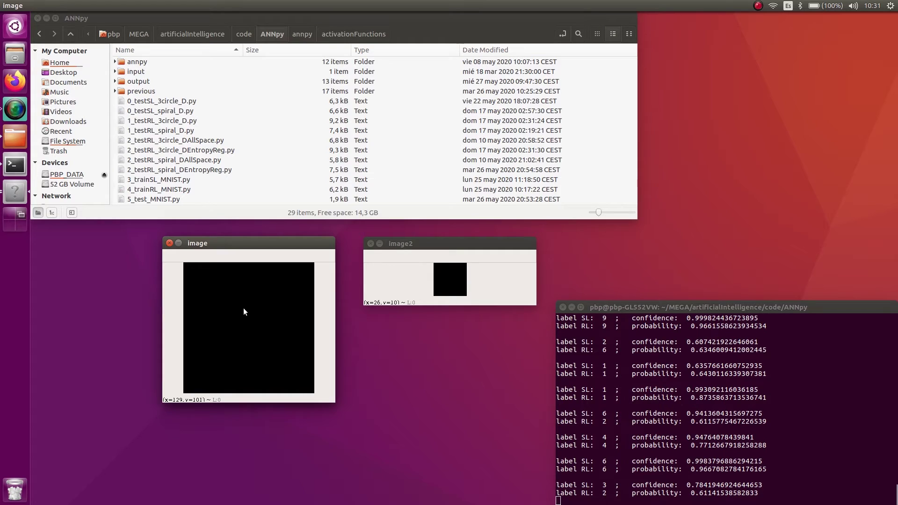
pyautogui.moveTo(240, 293)
pyautogui.mouseDown()
pyautogui.moveTo(264, 294)
pyautogui.moveTo(245, 369)
pyautogui.mouseUp()
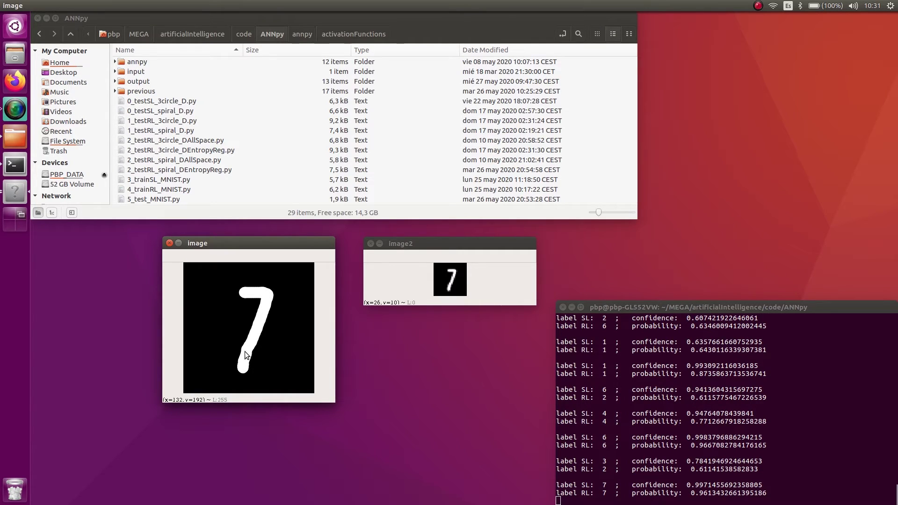
pyautogui.press('c')
pyautogui.moveTo(228, 302)
pyautogui.mouseDown()
pyautogui.moveTo(277, 301)
pyautogui.moveTo(259, 346)
pyautogui.mouseUp()
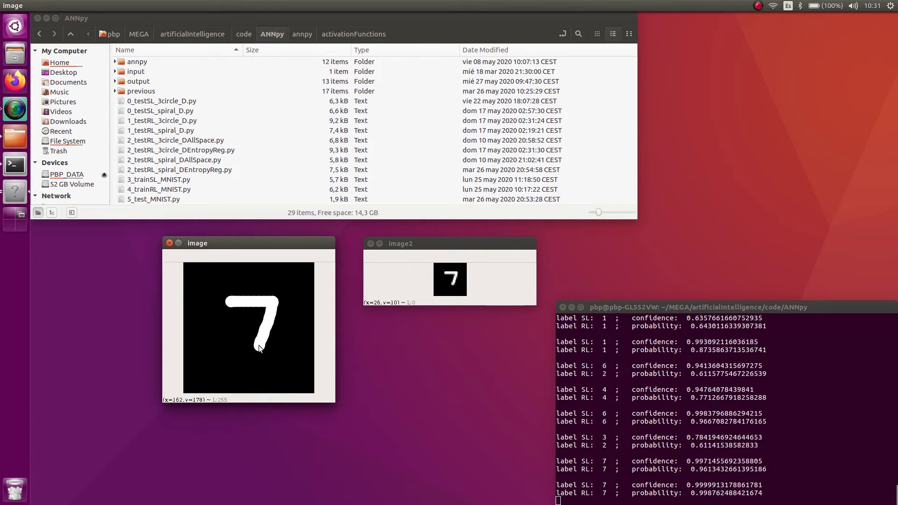
pyautogui.press('c')
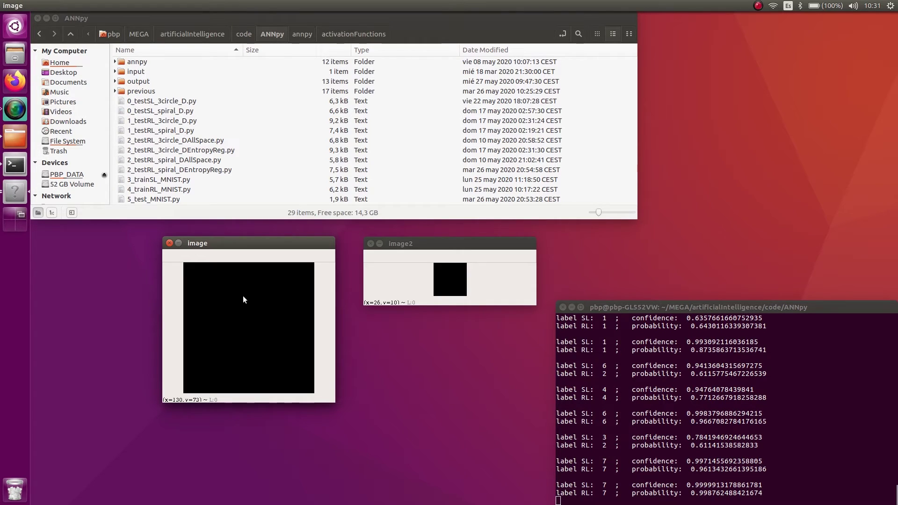
# Draw a 7 with a separate low crossbar and another 7 starting near the canvas top, clearing the canvas after each.
pyautogui.moveTo(243, 295)
pyautogui.mouseDown()
pyautogui.moveTo(268, 304)
pyautogui.moveTo(224, 374)
pyautogui.mouseUp()
pyautogui.moveTo(227, 342); pyautogui.dragTo(278, 352)
pyautogui.press('c')
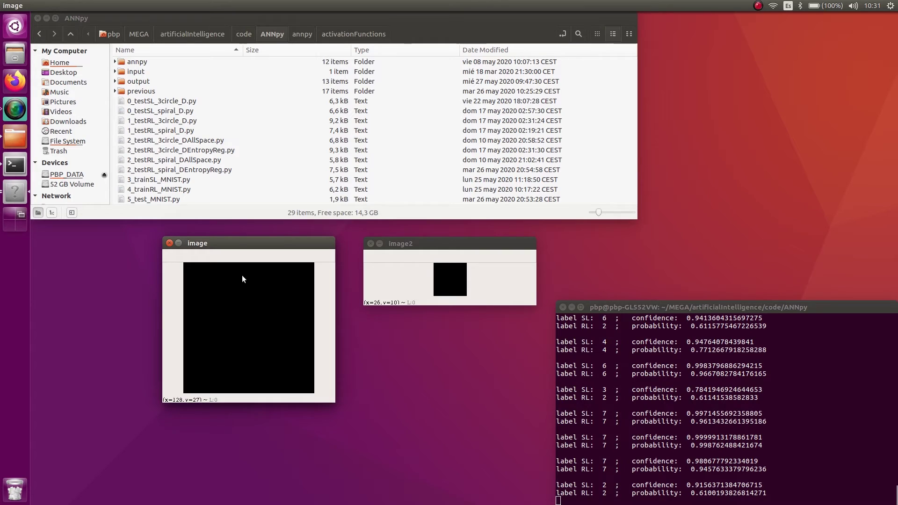
pyautogui.moveTo(238, 286)
pyautogui.mouseDown()
pyautogui.moveTo(264, 293)
pyautogui.moveTo(244, 351)
pyautogui.moveTo(250, 325)
pyautogui.mouseUp()
pyautogui.press('c')
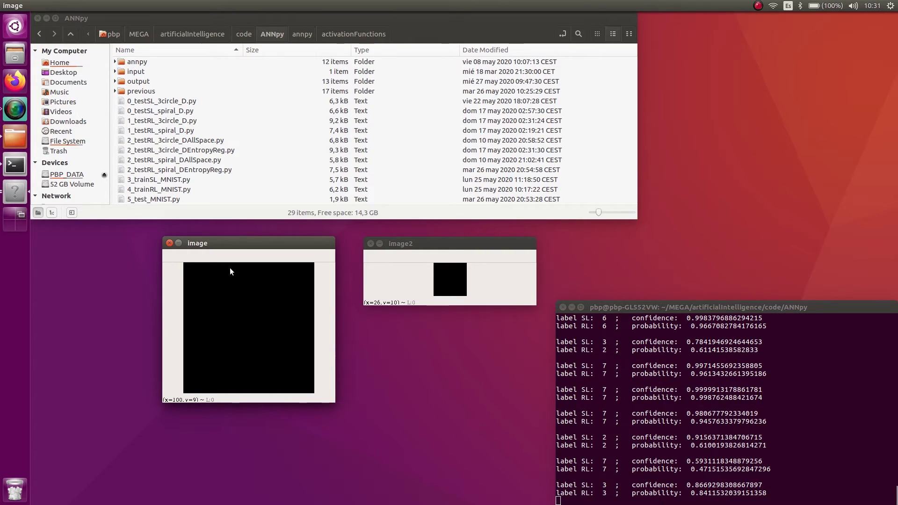
# Draw a narrow crossed 7 in the upper centre and a lower 7 with a long crossbar, clearing the canvas after each.
pyautogui.moveTo(234, 285)
pyautogui.mouseDown()
pyautogui.moveTo(261, 289)
pyautogui.moveTo(244, 360)
pyautogui.mouseUp()
pyautogui.moveTo(241, 329); pyautogui.dragTo(262, 329)
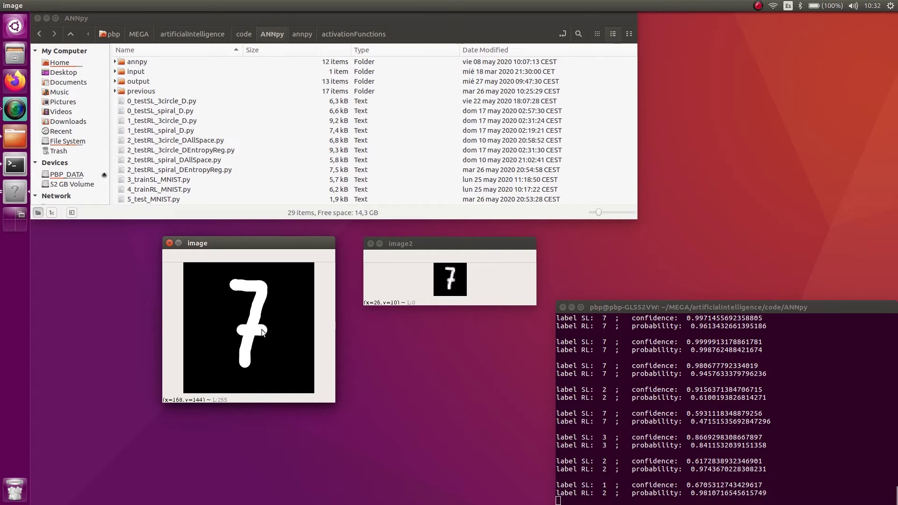
pyautogui.press('c')
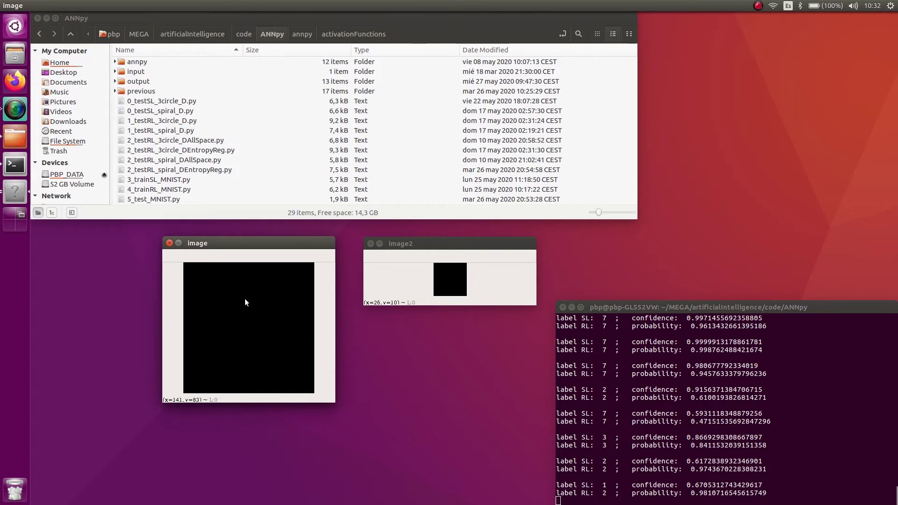
pyautogui.moveTo(244, 297)
pyautogui.mouseDown()
pyautogui.moveTo(268, 319)
pyautogui.moveTo(253, 383)
pyautogui.mouseUp()
pyautogui.moveTo(244, 341); pyautogui.dragTo(297, 343)
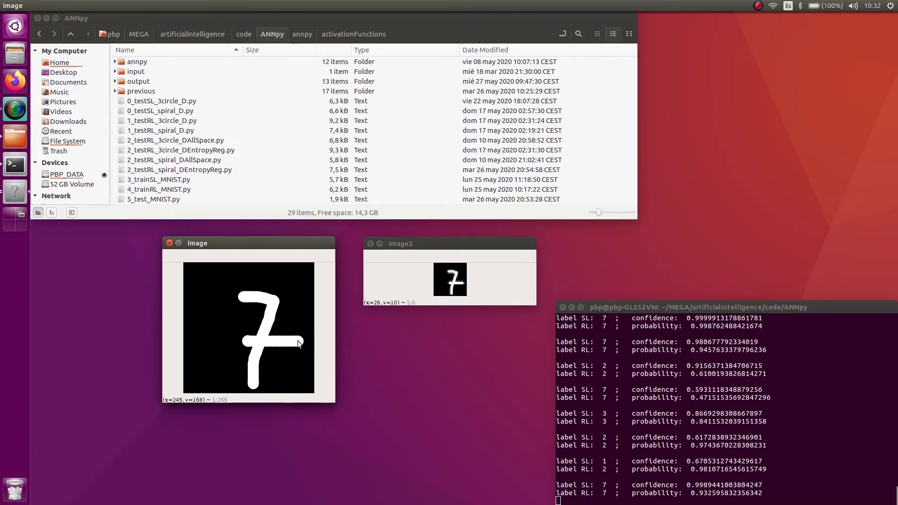
pyautogui.press('c')
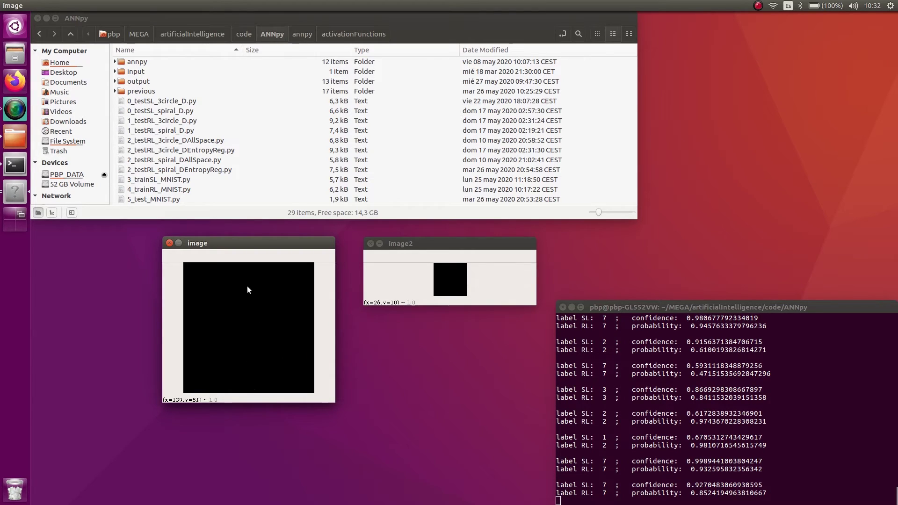
# Draw a plain 7, extend its top bar to the left, add a crossbar through the stem, and clear the canvas.
pyautogui.moveTo(241, 286)
pyautogui.mouseDown()
pyautogui.moveTo(268, 287)
pyautogui.moveTo(245, 368)
pyautogui.mouseUp()
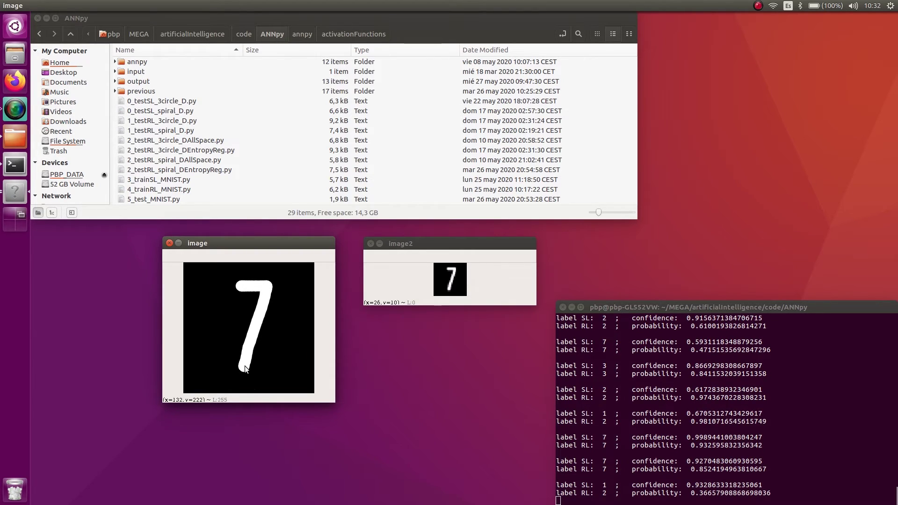
pyautogui.moveTo(239, 284); pyautogui.dragTo(203, 286)
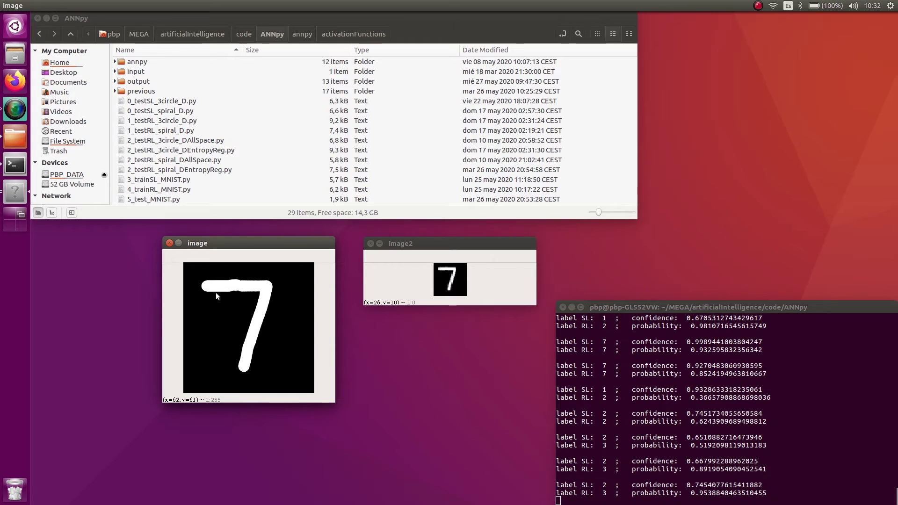
pyautogui.moveTo(234, 337); pyautogui.dragTo(270, 336)
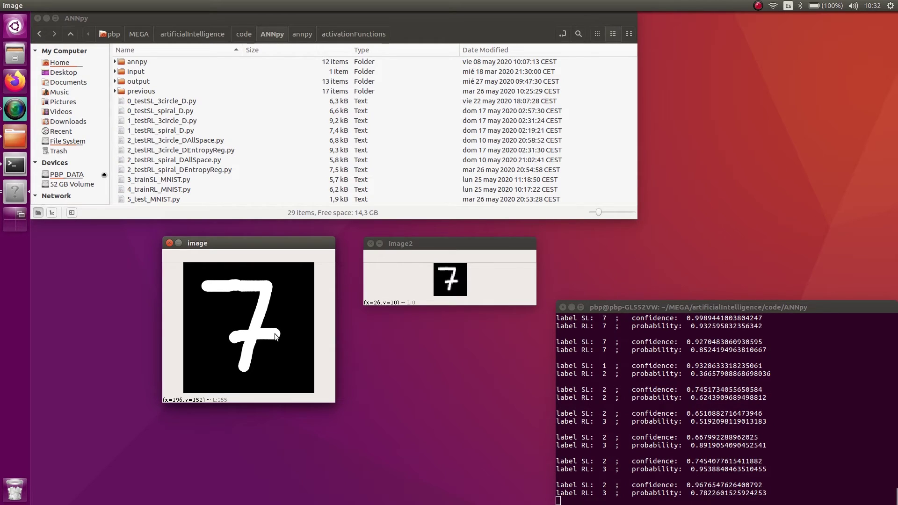
pyautogui.rightClick(276, 344)
# Draw a crossed 7 in the upper right half and a compact crossed 7 near the centre, clearing after each.
pyautogui.moveTo(232, 285)
pyautogui.mouseDown()
pyautogui.moveTo(247, 286)
pyautogui.moveTo(254, 357)
pyautogui.mouseUp()
pyautogui.rightClick(274, 326)
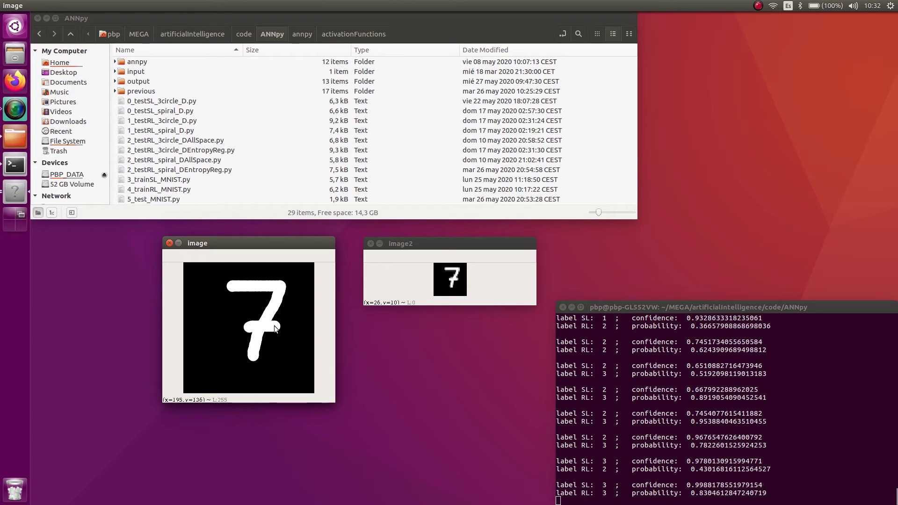
pyautogui.moveTo(230, 301)
pyautogui.mouseDown()
pyautogui.moveTo(265, 301)
pyautogui.moveTo(247, 369)
pyautogui.moveTo(263, 343)
pyautogui.mouseUp()
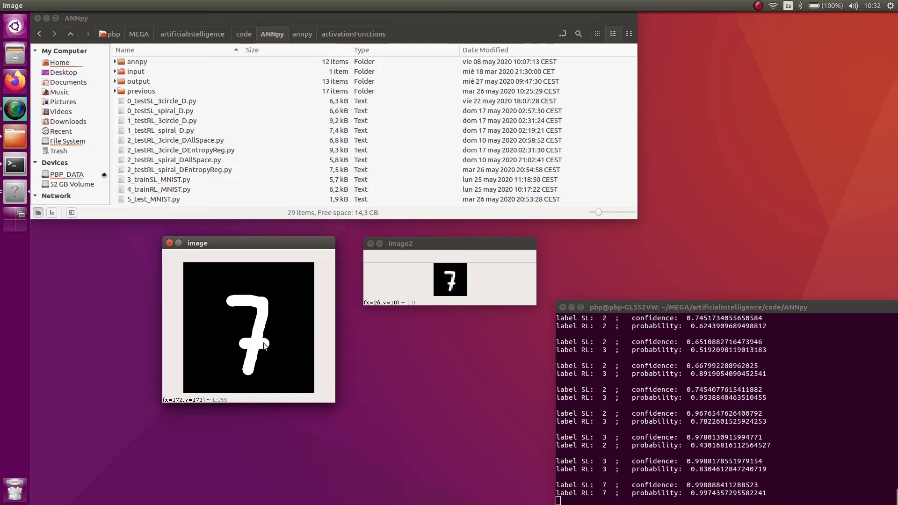
pyautogui.rightClick(265, 364)
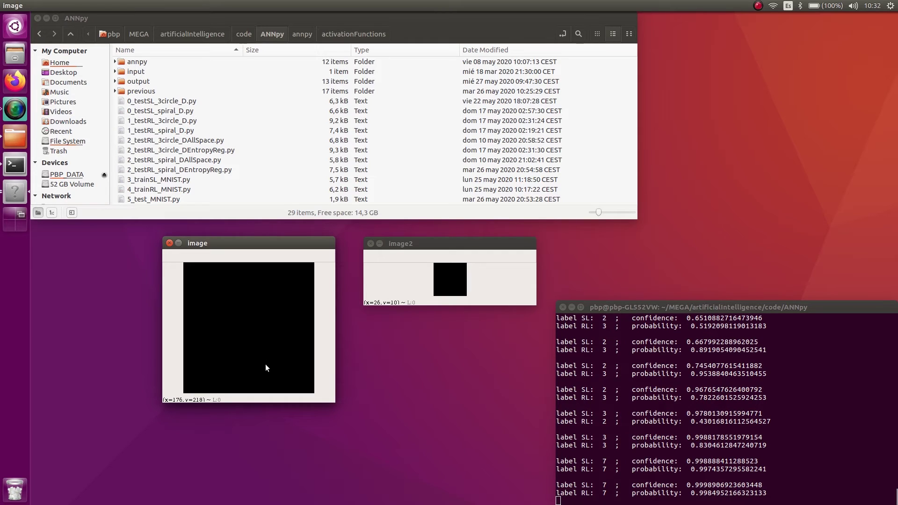
# Draw several 8s in varied shapes, including one with a large upper loop and small lower loop, clearing the canvas after each.
pyautogui.moveTo(260, 294)
pyautogui.mouseDown()
pyautogui.moveTo(243, 297)
pyautogui.moveTo(256, 355)
pyautogui.moveTo(273, 316)
pyautogui.moveTo(262, 297)
pyautogui.moveTo(239, 296)
pyautogui.moveTo(254, 355)
pyautogui.moveTo(264, 305)
pyautogui.moveTo(240, 288)
pyautogui.moveTo(221, 363)
pyautogui.moveTo(306, 292)
pyautogui.moveTo(244, 289)
pyautogui.moveTo(277, 344)
pyautogui.moveTo(281, 315)
pyautogui.moveTo(225, 288)
pyautogui.moveTo(237, 343)
pyautogui.moveTo(226, 322)
pyautogui.moveTo(225, 293)
pyautogui.moveTo(253, 365)
pyautogui.moveTo(277, 300)
pyautogui.moveTo(260, 315)
pyautogui.moveTo(273, 332)
pyautogui.moveTo(265, 287)
pyautogui.moveTo(260, 349)
pyautogui.moveTo(277, 311)
pyautogui.moveTo(256, 289)
pyautogui.mouseUp()
pyautogui.rightClick(273, 313)
pyautogui.rightClick(269, 289)
pyautogui.rightClick(257, 316)
pyautogui.rightClick(260, 333)
pyautogui.rightClick(225, 323)
pyautogui.click(269, 290)
pyautogui.rightClick(275, 301)
pyautogui.rightClick(276, 330)
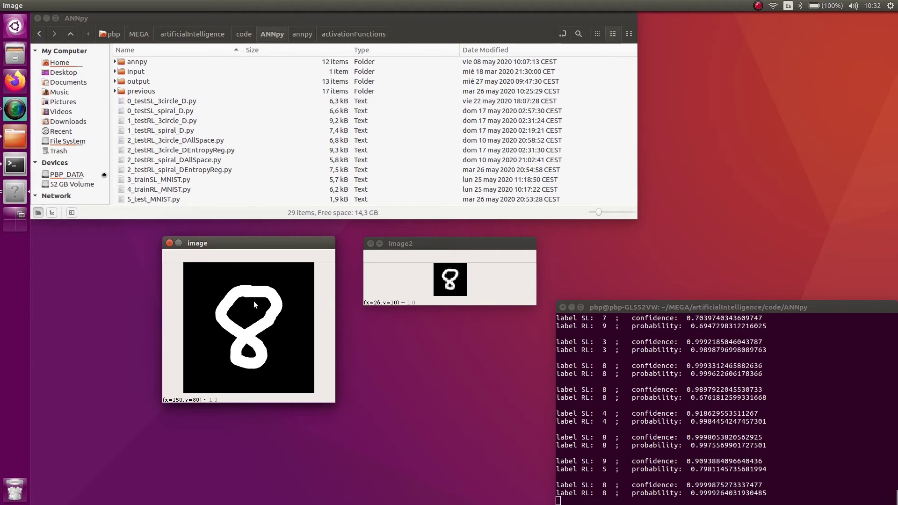
pyautogui.rightClick(258, 323)
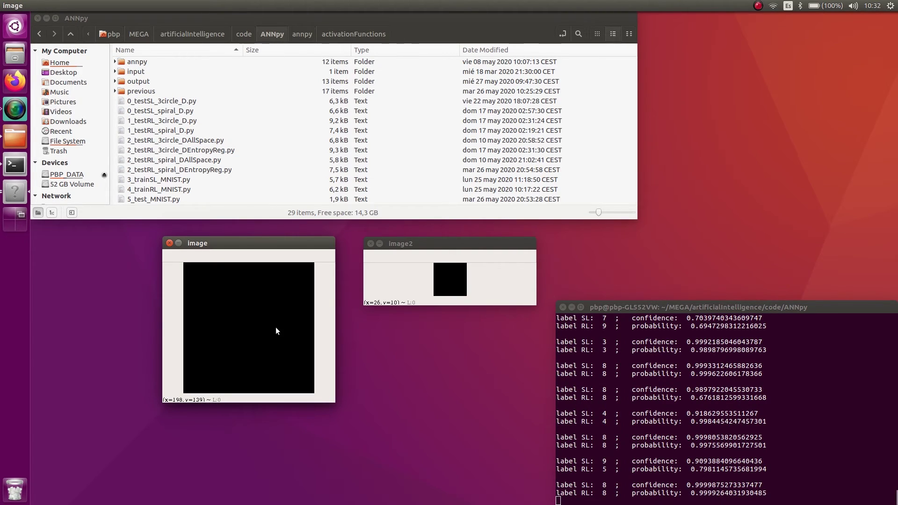
# Draw three 9s, including one with a small loop and a long straight stem, clearing the canvas after each.
pyautogui.moveTo(271, 308)
pyautogui.mouseDown()
pyautogui.moveTo(268, 302)
pyautogui.moveTo(255, 319)
pyautogui.moveTo(267, 349)
pyautogui.mouseUp()
pyautogui.rightClick(267, 349)
pyautogui.moveTo(254, 303); pyautogui.dragTo(257, 375)
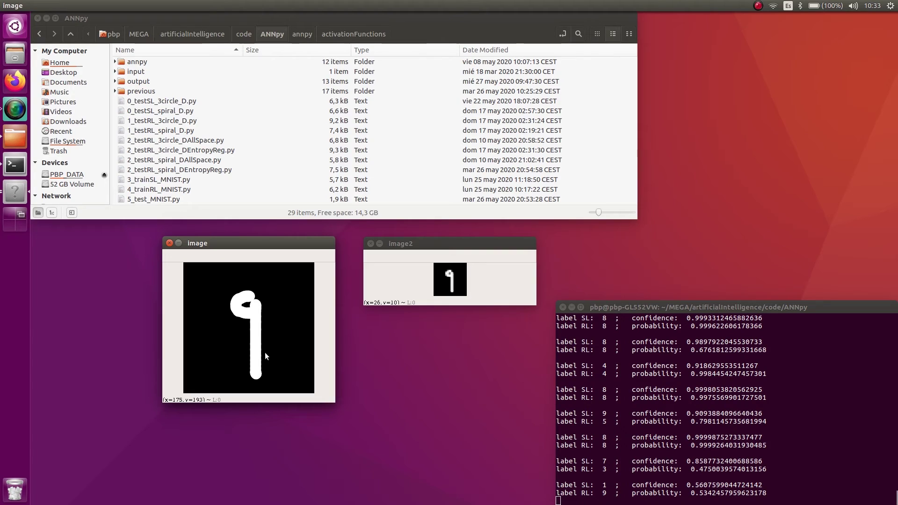
pyautogui.rightClick(259, 328)
pyautogui.moveTo(251, 288)
pyautogui.mouseDown()
pyautogui.moveTo(226, 291)
pyautogui.moveTo(252, 306)
pyautogui.moveTo(258, 361)
pyautogui.mouseUp()
pyautogui.rightClick(258, 361)
# Draw a tall 9 with a squared loop and a shorter 9 starting lower on the canvas, clearing after each.
pyautogui.moveTo(261, 286)
pyautogui.mouseDown()
pyautogui.moveTo(255, 292)
pyautogui.moveTo(269, 304)
pyautogui.moveTo(256, 375)
pyautogui.mouseUp()
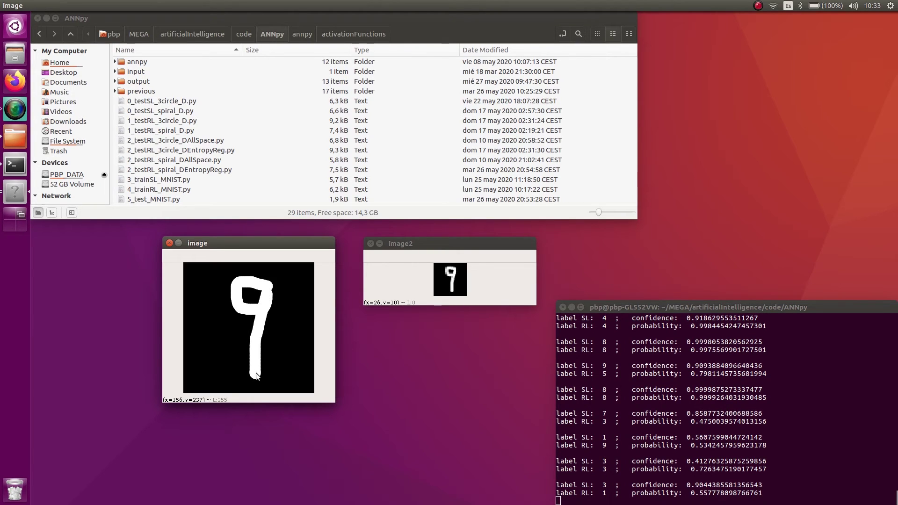
pyautogui.rightClick(256, 375)
pyautogui.moveTo(255, 318)
pyautogui.mouseDown()
pyautogui.moveTo(242, 290)
pyautogui.moveTo(258, 313)
pyautogui.moveTo(251, 355)
pyautogui.mouseUp()
pyautogui.rightClick(270, 364)
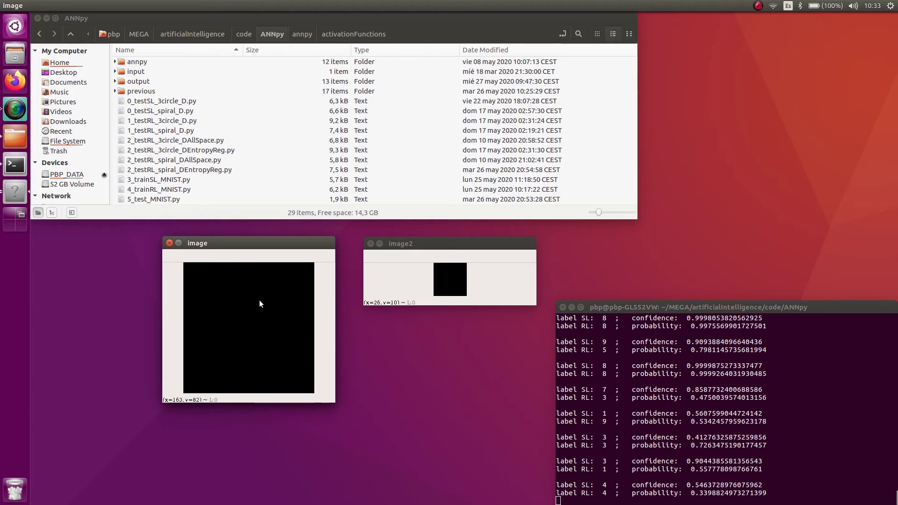
# Draw a 9 with a wide oval loop and a taller 9 with a flattened loop farther right, clearing after each.
pyautogui.moveTo(259, 304)
pyautogui.mouseDown()
pyautogui.moveTo(220, 291)
pyautogui.moveTo(265, 308)
pyautogui.moveTo(266, 361)
pyautogui.mouseUp()
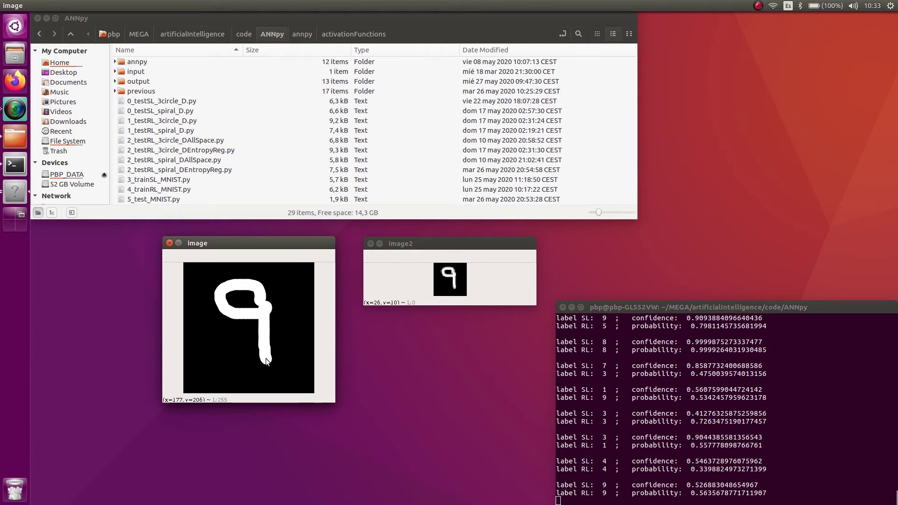
pyautogui.rightClick(265, 359)
pyautogui.click(265, 288)
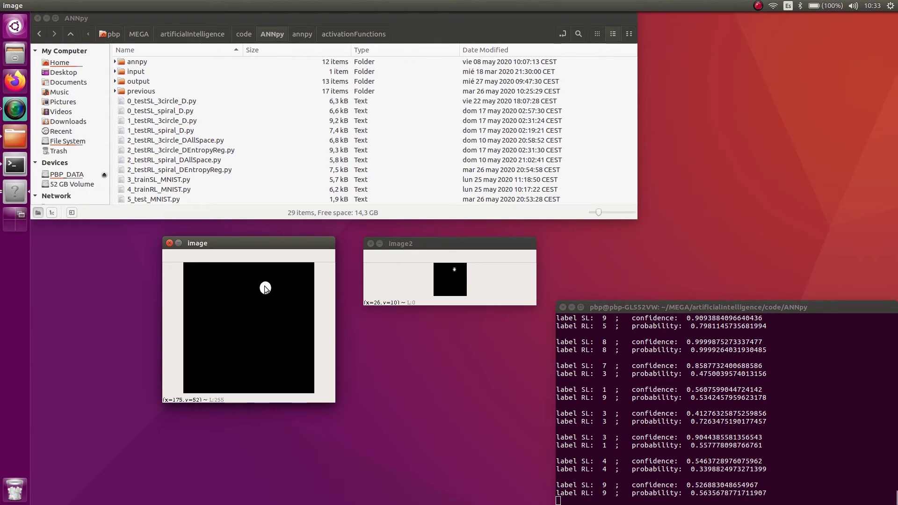
pyautogui.moveTo(265, 288); pyautogui.dragTo(268, 366)
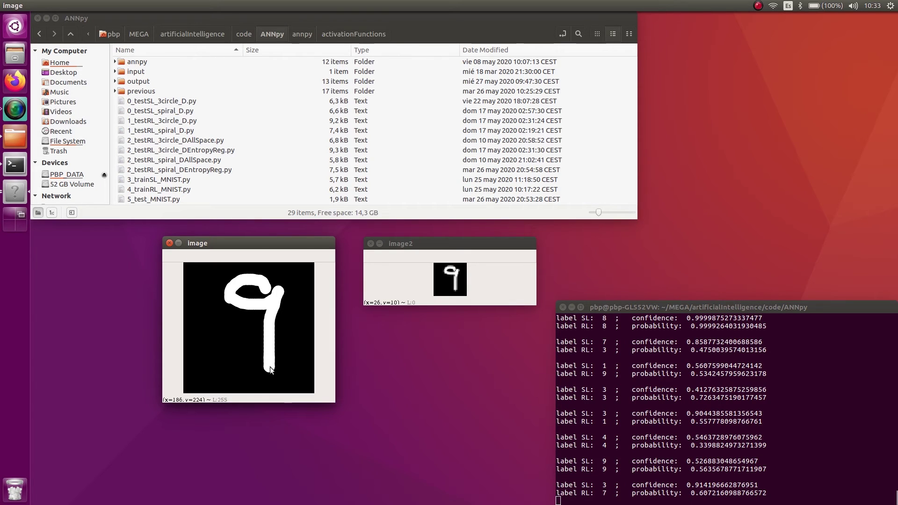
pyautogui.rightClick(270, 367)
# Draw three more 9s, including a compact one with a rounded loop and short straight stem, clearing the canvas after each.
pyautogui.moveTo(264, 290)
pyautogui.mouseDown()
pyautogui.moveTo(225, 310)
pyautogui.moveTo(263, 295)
pyautogui.moveTo(264, 368)
pyautogui.mouseUp()
pyautogui.rightClick(265, 360)
pyautogui.moveTo(267, 287)
pyautogui.mouseDown()
pyautogui.moveTo(248, 286)
pyautogui.moveTo(261, 295)
pyautogui.moveTo(259, 351)
pyautogui.mouseUp()
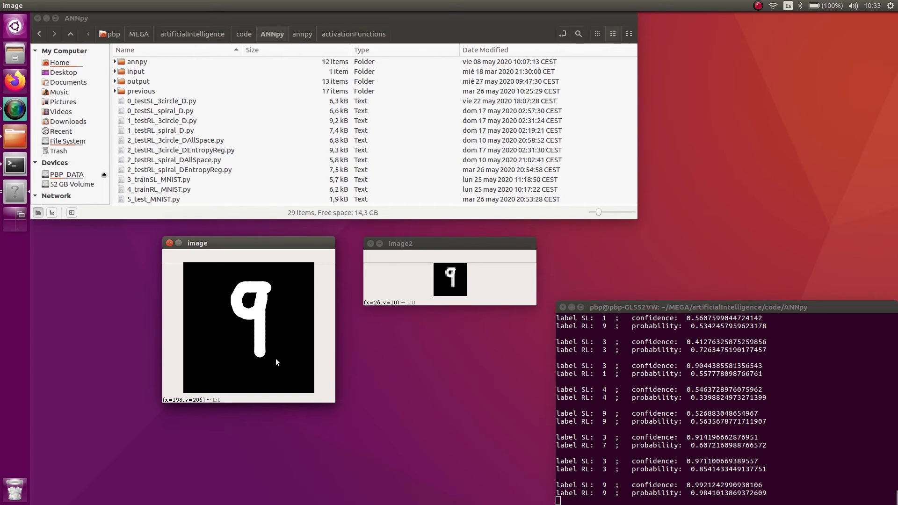
pyautogui.rightClick(275, 358)
pyautogui.moveTo(260, 305)
pyautogui.mouseDown()
pyautogui.moveTo(240, 291)
pyautogui.moveTo(251, 352)
pyautogui.mouseUp()
pyautogui.rightClick(252, 357)
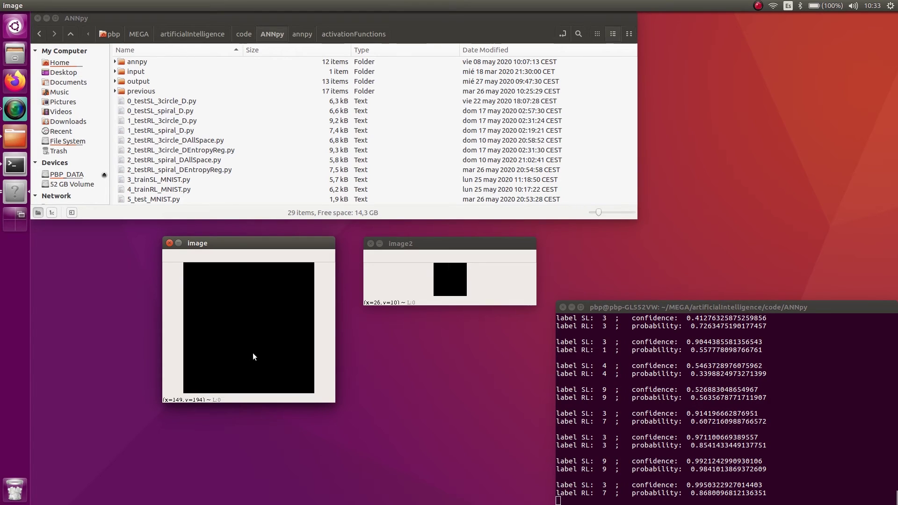
# Draw a 9 with a thick narrow loop and long stem, another 9, and one with a hooked tail, clearing after each.
pyautogui.moveTo(251, 299)
pyautogui.mouseDown()
pyautogui.moveTo(262, 312)
pyautogui.moveTo(239, 280)
pyautogui.moveTo(264, 315)
pyautogui.moveTo(264, 373)
pyautogui.mouseUp()
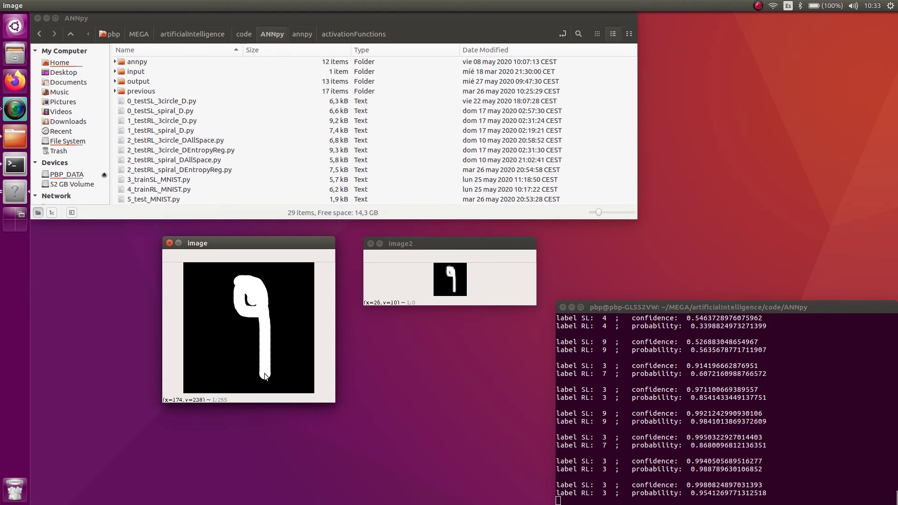
pyautogui.rightClick(260, 316)
pyautogui.moveTo(263, 291)
pyautogui.mouseDown()
pyautogui.moveTo(232, 284)
pyautogui.moveTo(265, 299)
pyautogui.moveTo(247, 357)
pyautogui.mouseUp()
pyautogui.rightClick(276, 304)
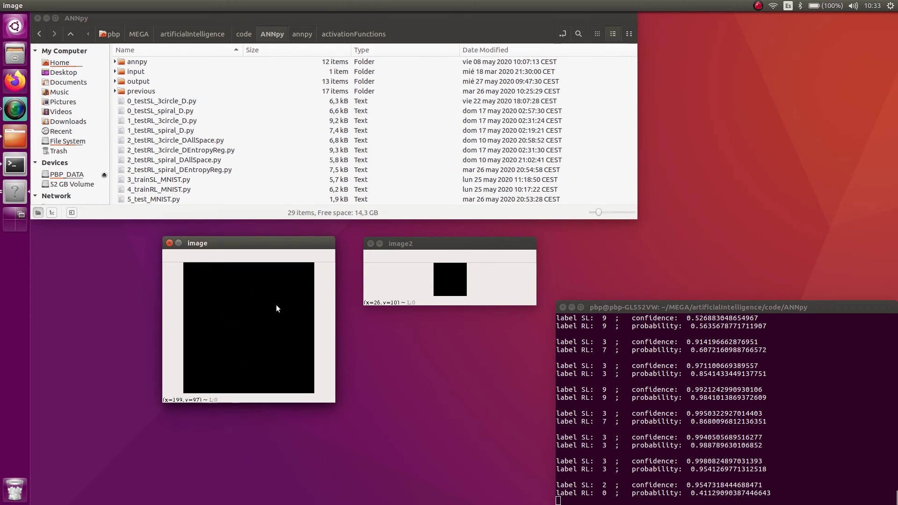
pyautogui.moveTo(274, 295)
pyautogui.mouseDown()
pyautogui.moveTo(244, 307)
pyautogui.moveTo(275, 339)
pyautogui.moveTo(235, 349)
pyautogui.mouseUp()
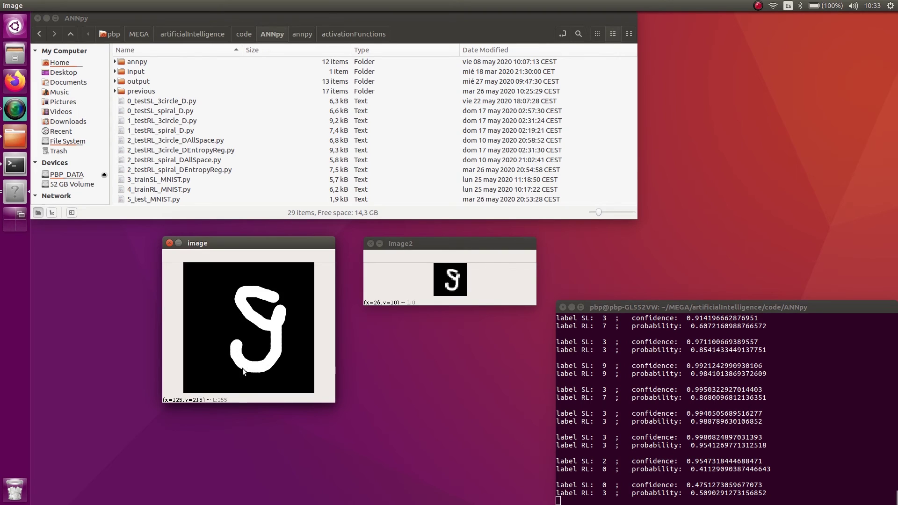
pyautogui.rightClick(262, 288)
# Draw a 9 with a rounded loop and a 9 with a flatter boxy loop, both with straight stems, clearing after each.
pyautogui.moveTo(263, 288)
pyautogui.mouseDown()
pyautogui.moveTo(235, 310)
pyautogui.moveTo(266, 302)
pyautogui.moveTo(260, 363)
pyautogui.mouseUp()
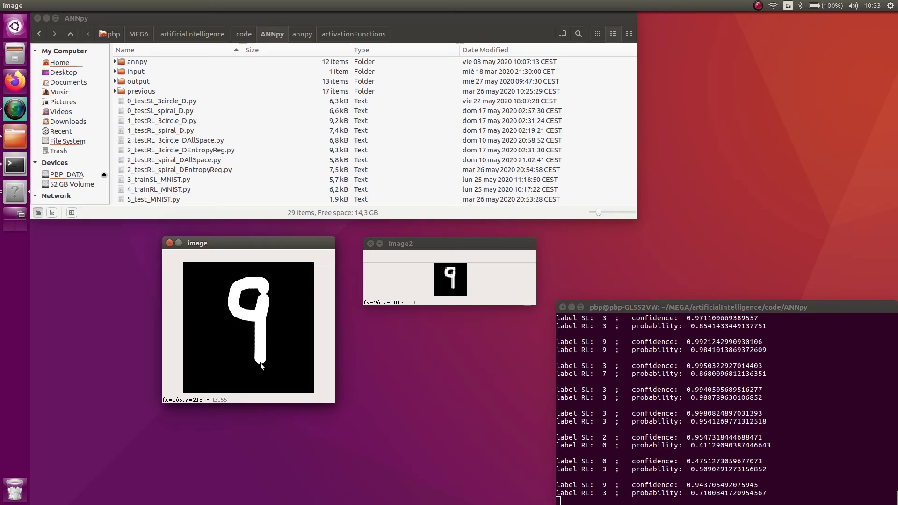
pyautogui.rightClick(270, 325)
pyautogui.moveTo(269, 296)
pyautogui.mouseDown()
pyautogui.moveTo(251, 290)
pyautogui.moveTo(264, 314)
pyautogui.moveTo(268, 366)
pyautogui.mouseUp()
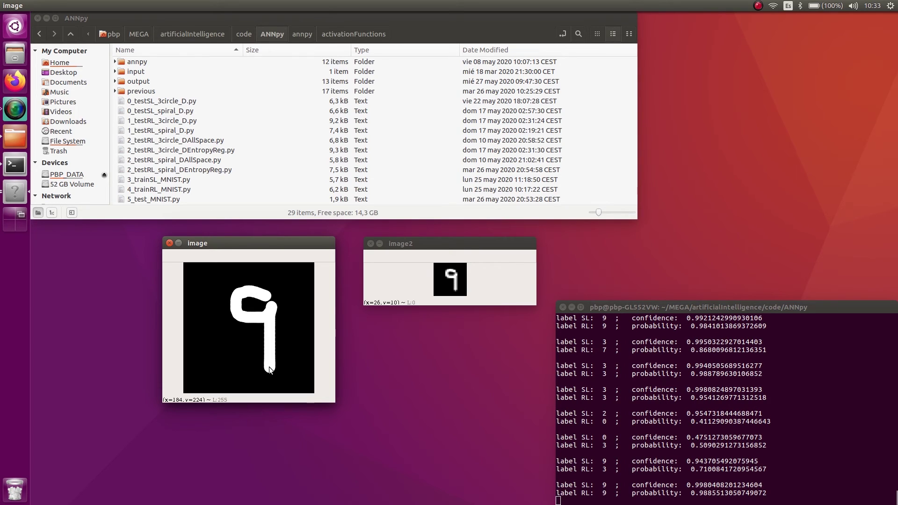
pyautogui.rightClick(260, 354)
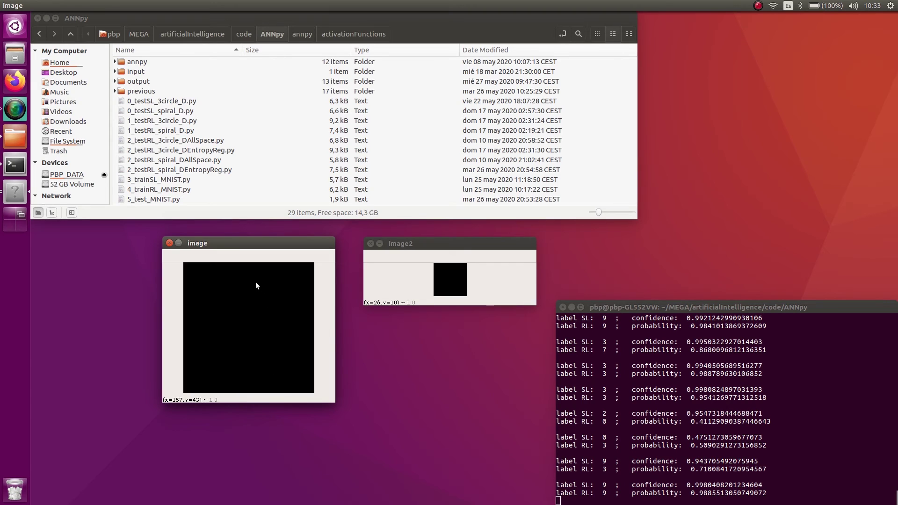
# Draw a 9 left of the canvas centre, one on the right side and a taller one in the middle, clearing after each.
pyautogui.moveTo(243, 294); pyautogui.dragTo(245, 360)
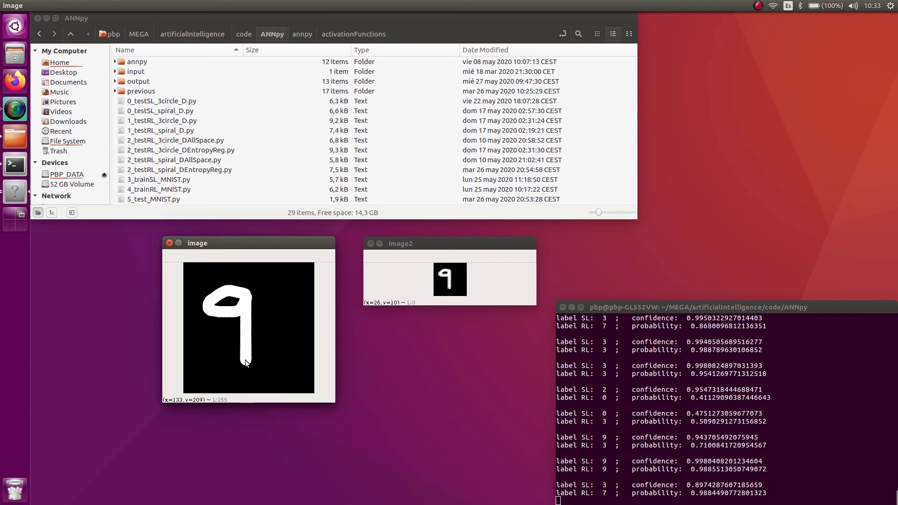
pyautogui.rightClick(245, 360)
pyautogui.moveTo(282, 291)
pyautogui.mouseDown()
pyautogui.moveTo(273, 316)
pyautogui.moveTo(279, 361)
pyautogui.mouseUp()
pyautogui.rightClick(279, 361)
pyautogui.moveTo(266, 294)
pyautogui.mouseDown()
pyautogui.moveTo(243, 296)
pyautogui.moveTo(261, 310)
pyautogui.moveTo(255, 382)
pyautogui.mouseUp()
pyautogui.rightClick(263, 360)
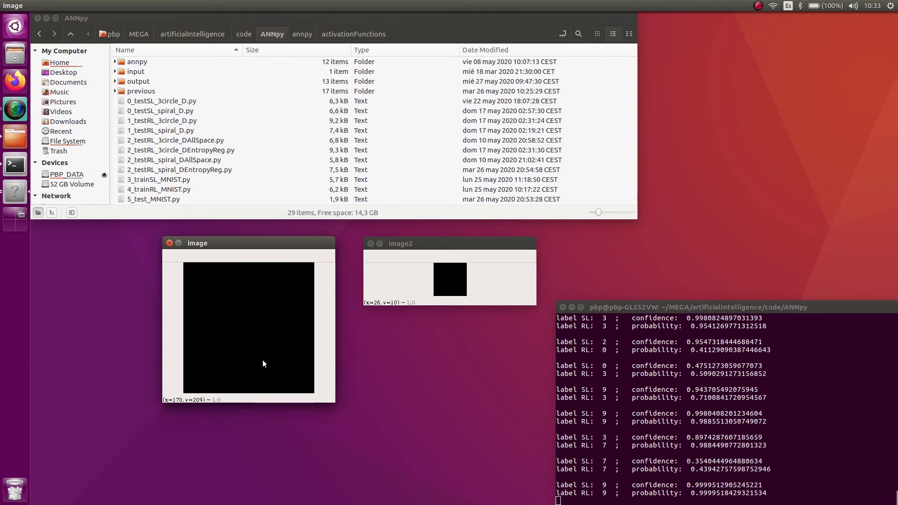
# Draw several 0s in varied shapes, clearing the canvas between them, and finish with a large wide 0 left on it.
pyautogui.moveTo(261, 297)
pyautogui.mouseDown()
pyautogui.moveTo(214, 352)
pyautogui.moveTo(267, 336)
pyautogui.moveTo(264, 299)
pyautogui.moveTo(231, 311)
pyautogui.moveTo(274, 274)
pyautogui.moveTo(252, 268)
pyautogui.moveTo(237, 331)
pyautogui.moveTo(250, 279)
pyautogui.moveTo(235, 299)
pyautogui.moveTo(271, 331)
pyautogui.moveTo(247, 294)
pyautogui.moveTo(229, 316)
pyautogui.moveTo(273, 327)
pyautogui.moveTo(256, 305)
pyautogui.moveTo(248, 347)
pyautogui.moveTo(245, 277)
pyautogui.moveTo(247, 293)
pyautogui.moveTo(218, 329)
pyautogui.moveTo(289, 348)
pyautogui.moveTo(265, 298)
pyautogui.moveTo(253, 293)
pyautogui.mouseUp()
pyautogui.rightClick(248, 366)
pyautogui.rightClick(256, 318)
pyautogui.rightClick(260, 322)
pyautogui.rightClick(257, 325)
pyautogui.rightClick(259, 338)
pyautogui.rightClick(248, 332)
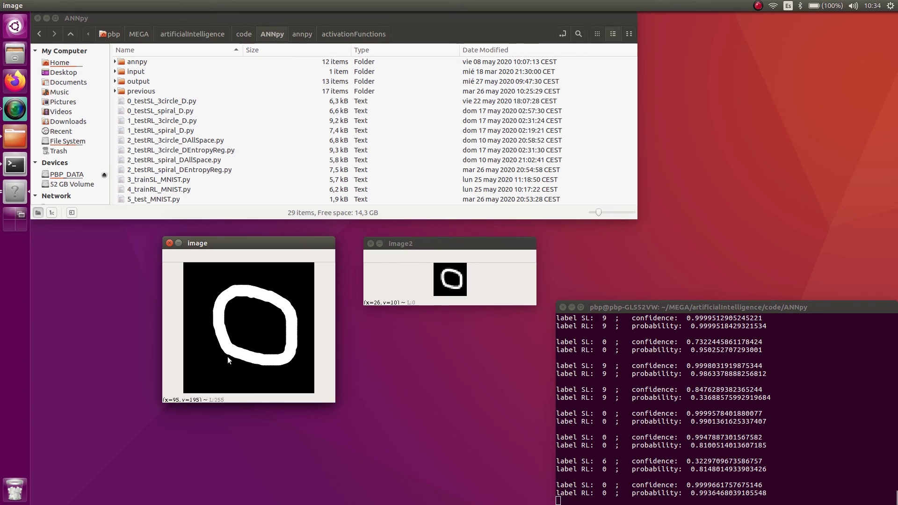
# Turn the large 0 into a face by adding two eye dots and a wavy mouth inside it.
pyautogui.click(243, 312)
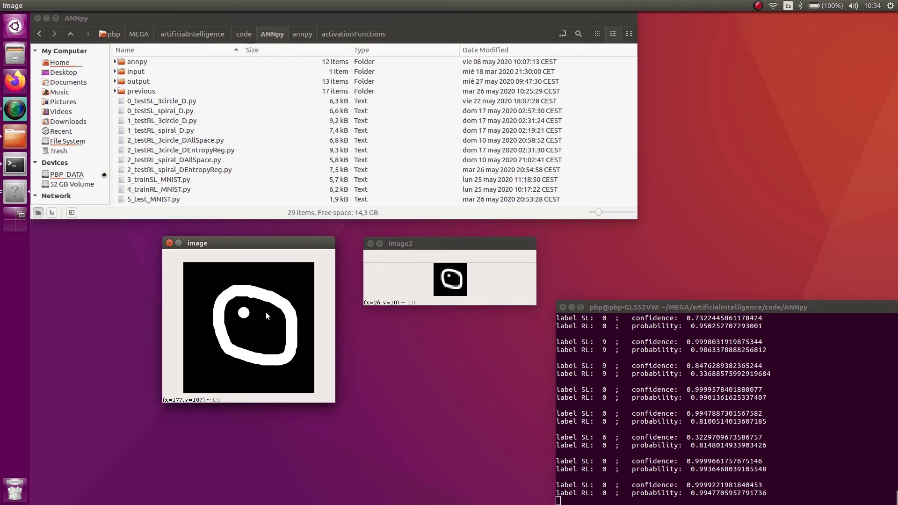
pyautogui.click(266, 313)
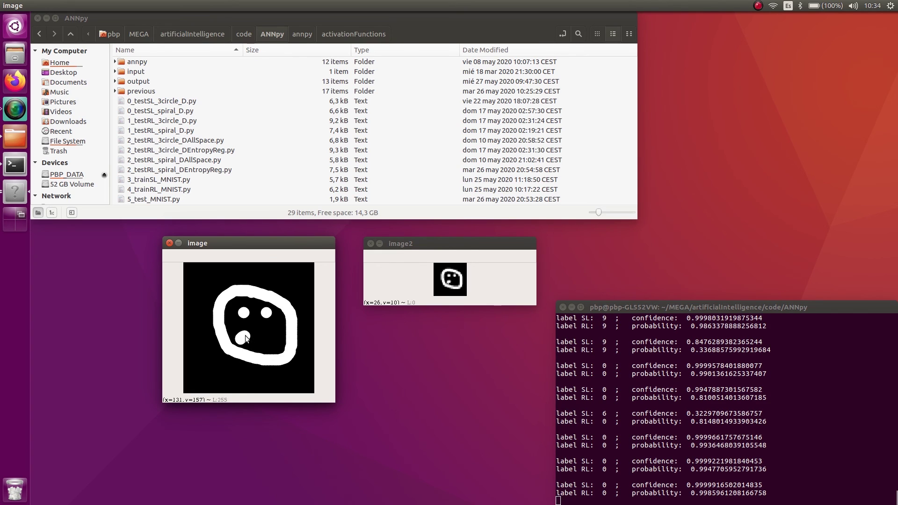
pyautogui.moveTo(243, 340); pyautogui.dragTo(278, 336)
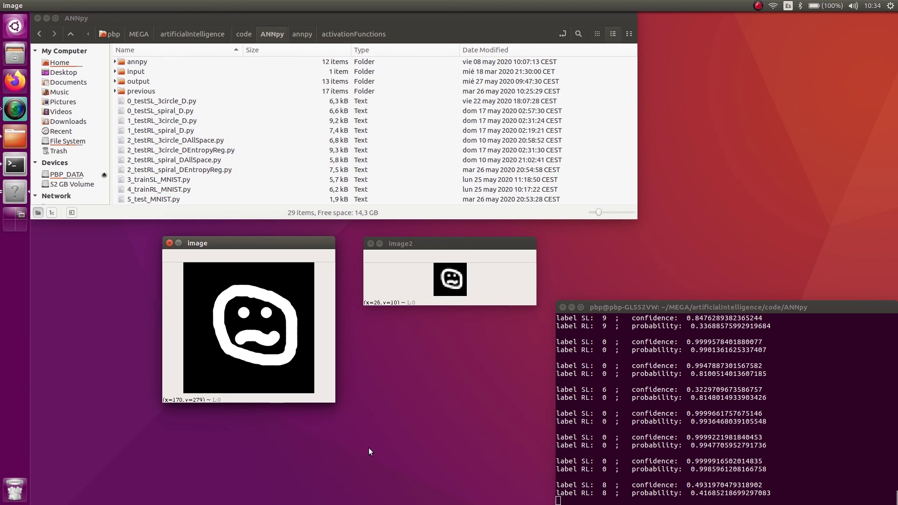
# Switch to the terminal and interrupt the running 5_test_MNIST.py script.
pyautogui.click(618, 442)
pyautogui.hotkey('ctrl', 'c')
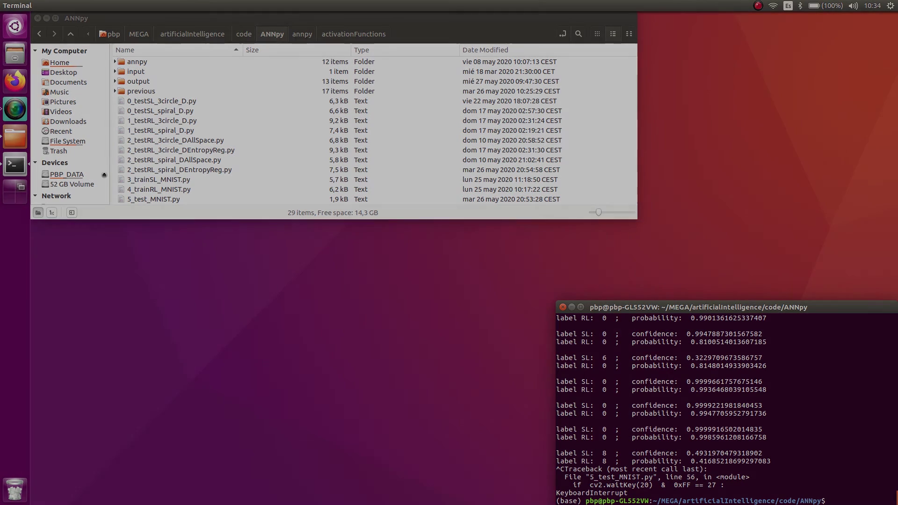